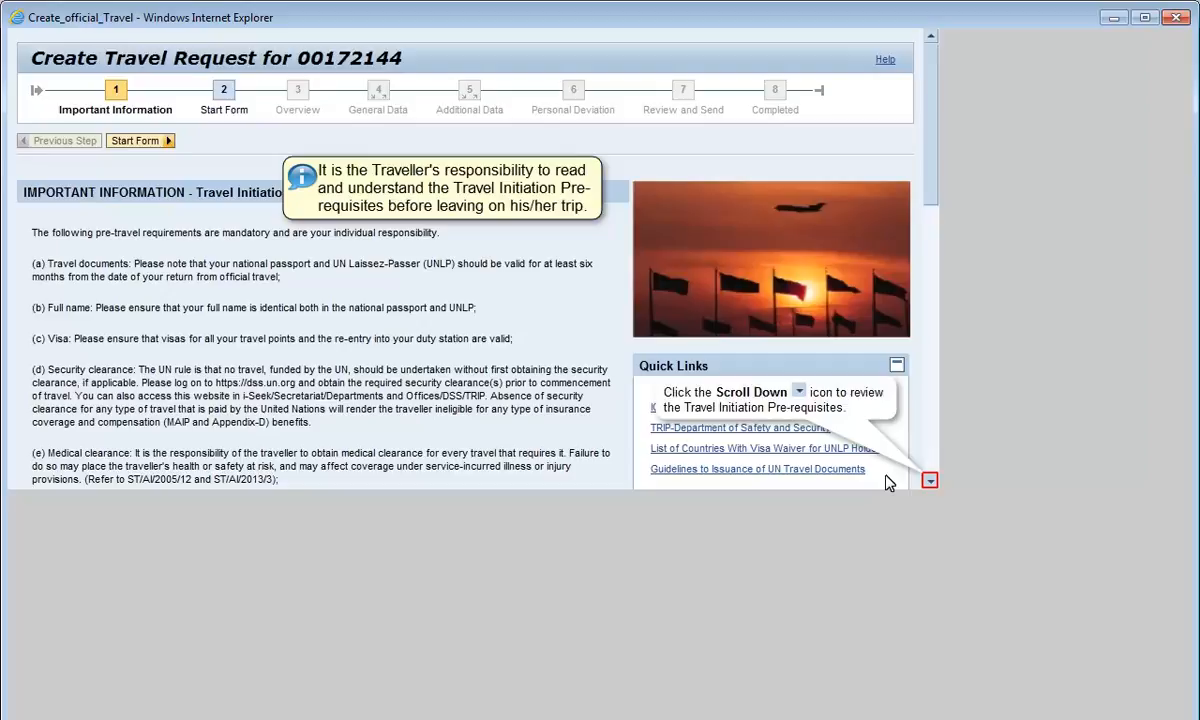
Acknowledge the travel initiation pre-requisites, certify the supervisor's agreement to the leave and trip, and begin the travel request form
{"action": "left_click", "coordinate": [930, 481]}
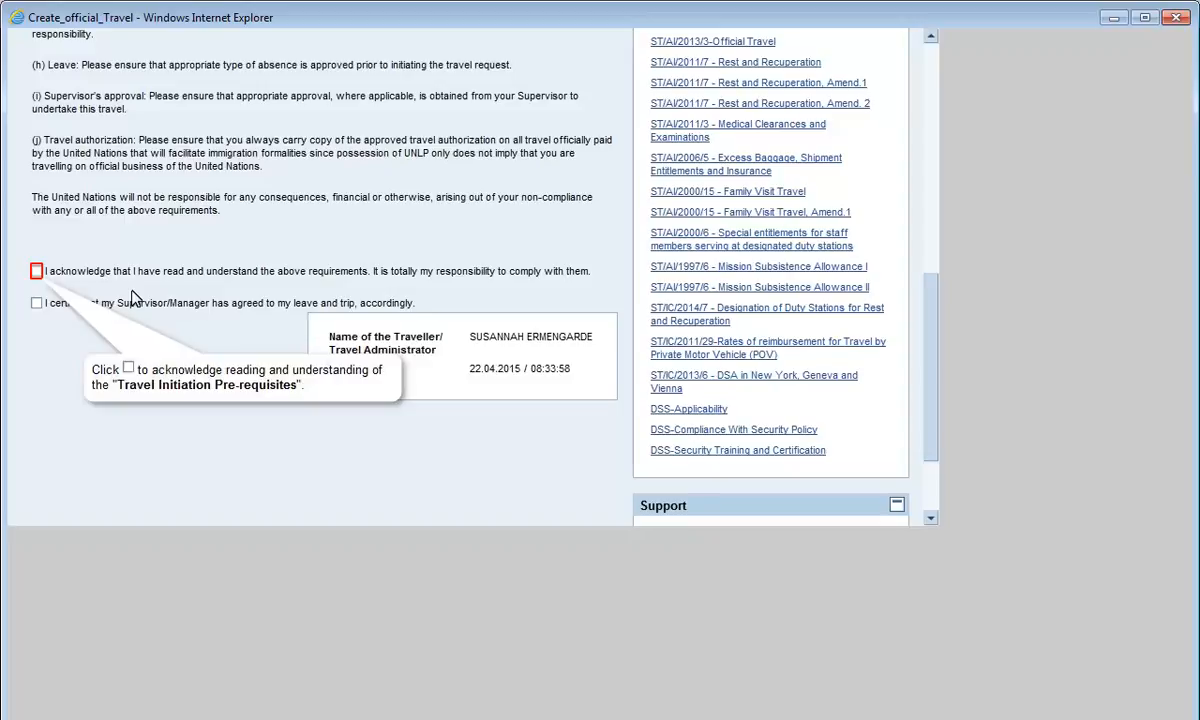
{"action": "left_click", "coordinate": [36, 271]}
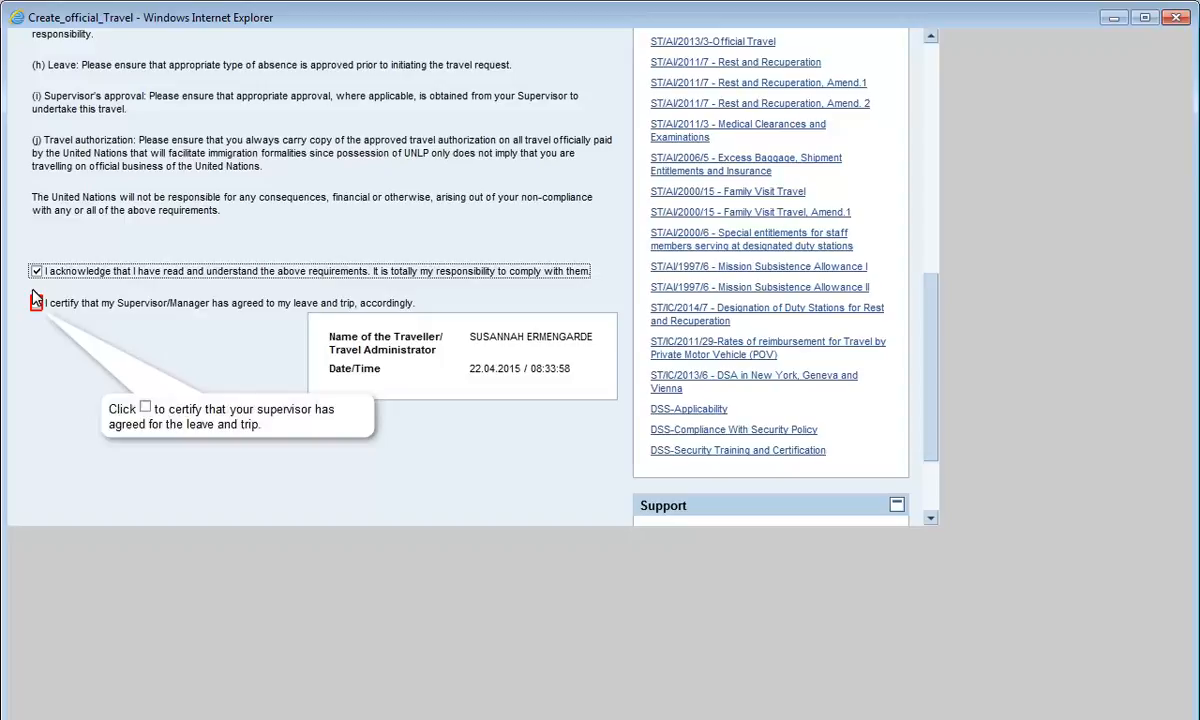
{"action": "left_click", "coordinate": [36, 302]}
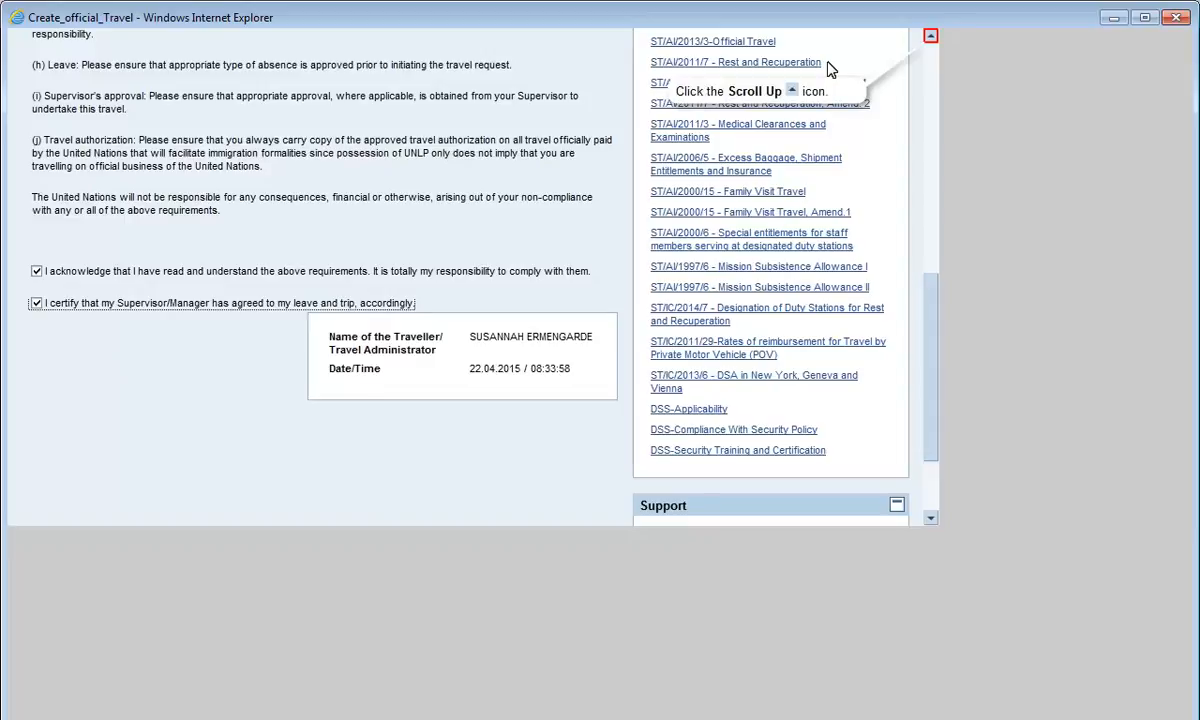
{"action": "left_click", "coordinate": [930, 36]}
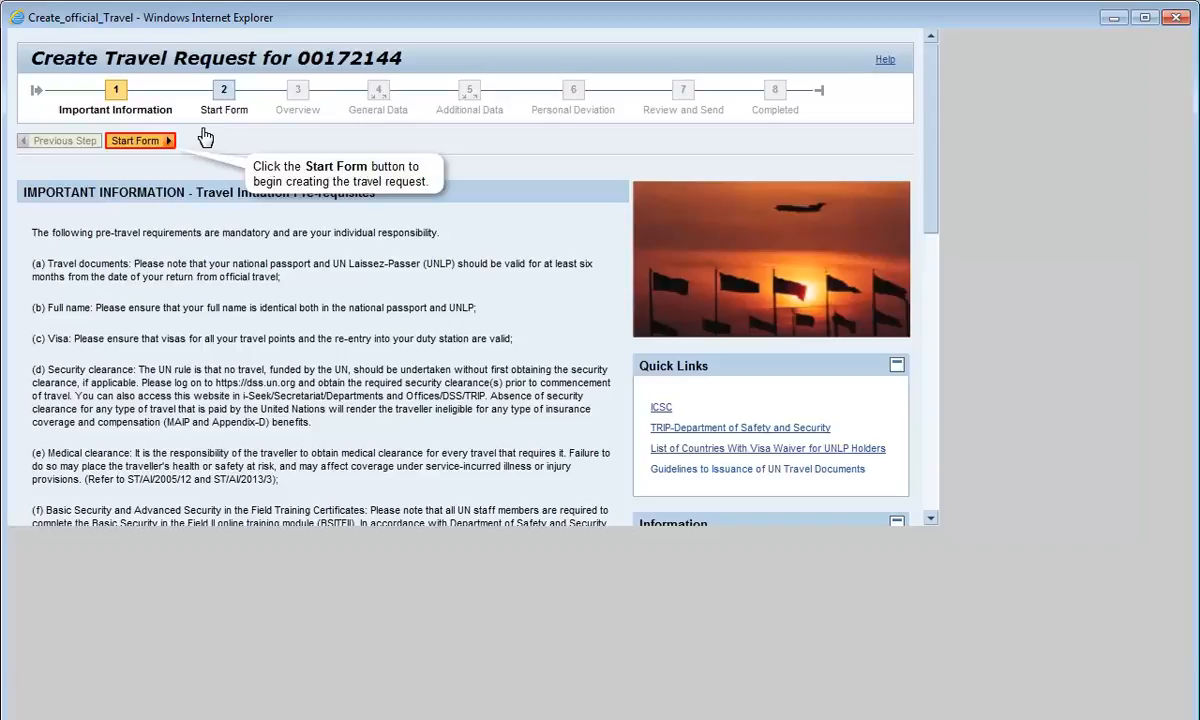
{"action": "left_click", "coordinate": [140, 140]}
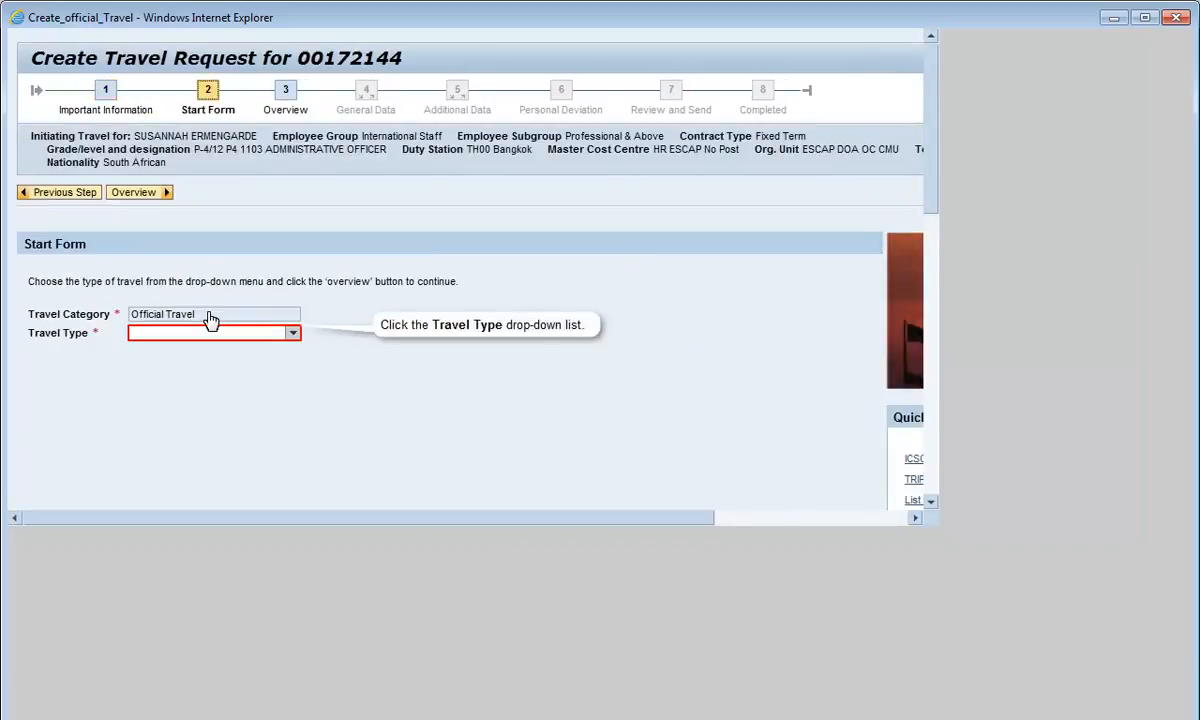
Set the travel type to 01. Official business and continue to the Overview stage
{"action": "left_click", "coordinate": [209, 332]}
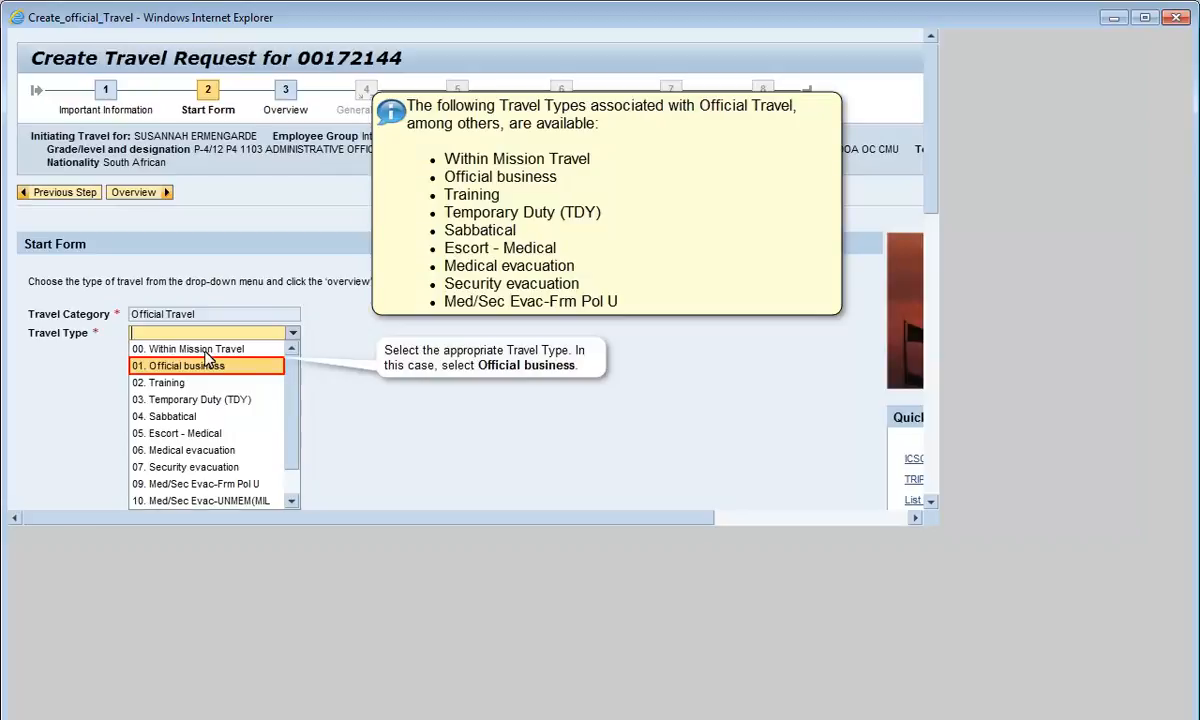
{"action": "left_click", "coordinate": [205, 363]}
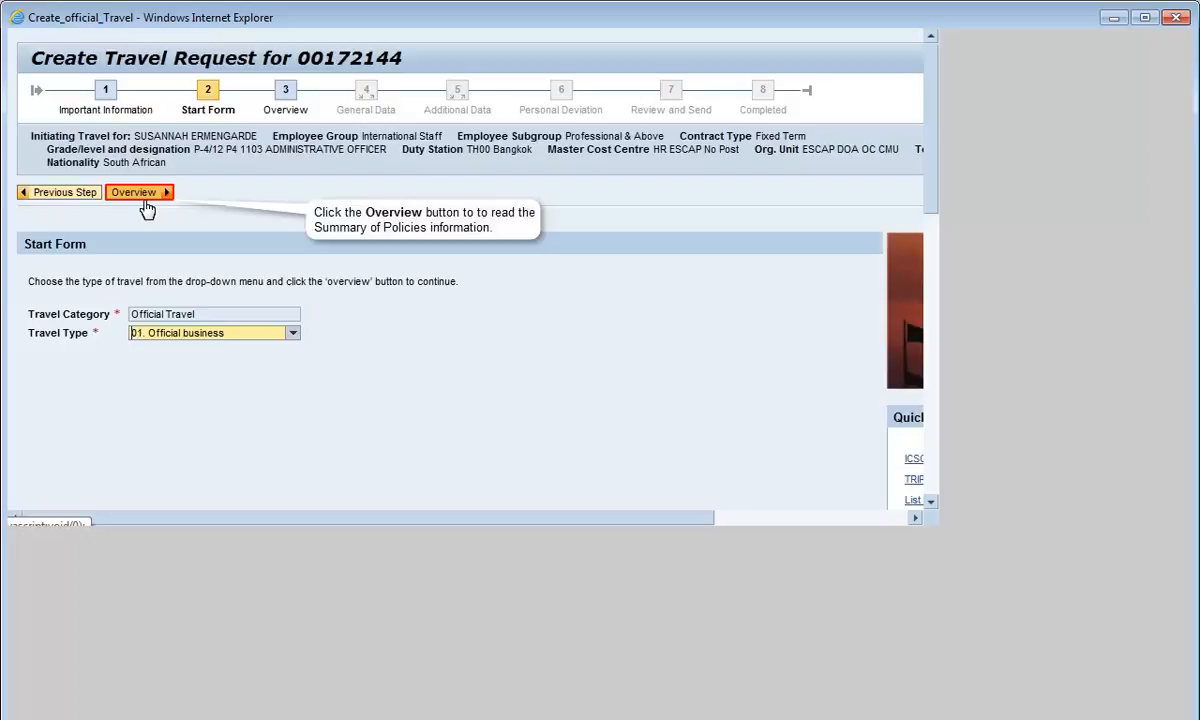
{"action": "left_click", "coordinate": [145, 204]}
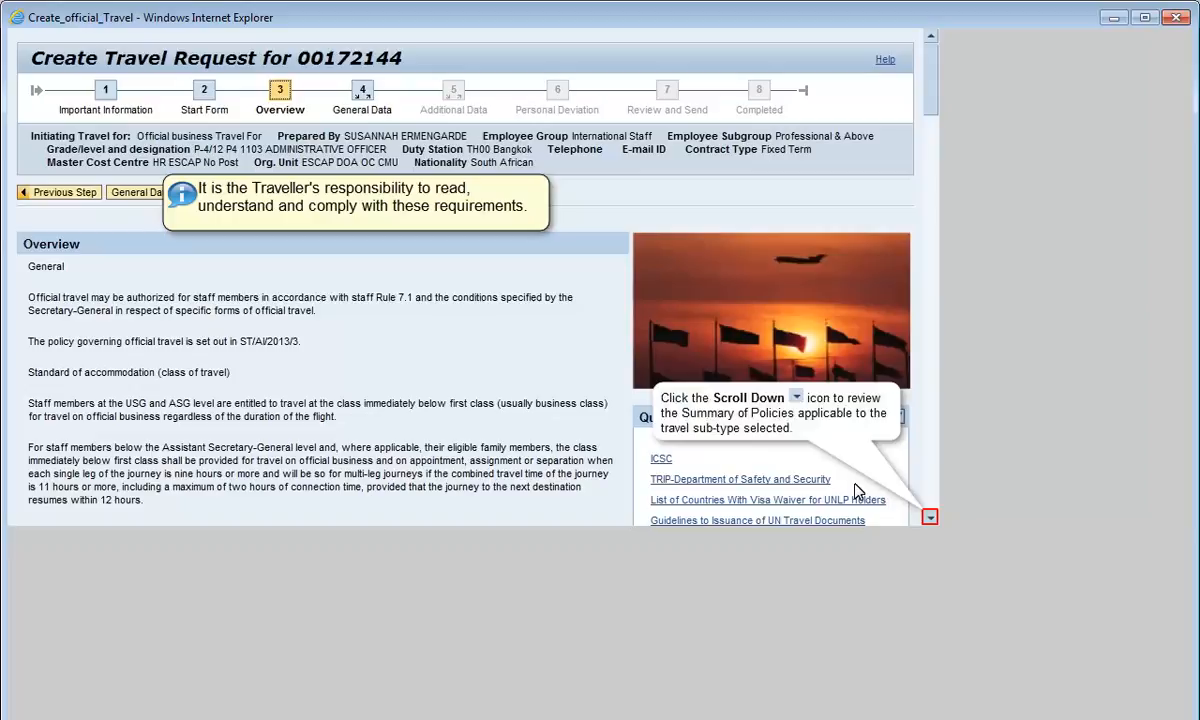
Acknowledge reading and understanding the policy requirements of the Overview and continue to the General Data stage
{"action": "left_click", "coordinate": [930, 517]}
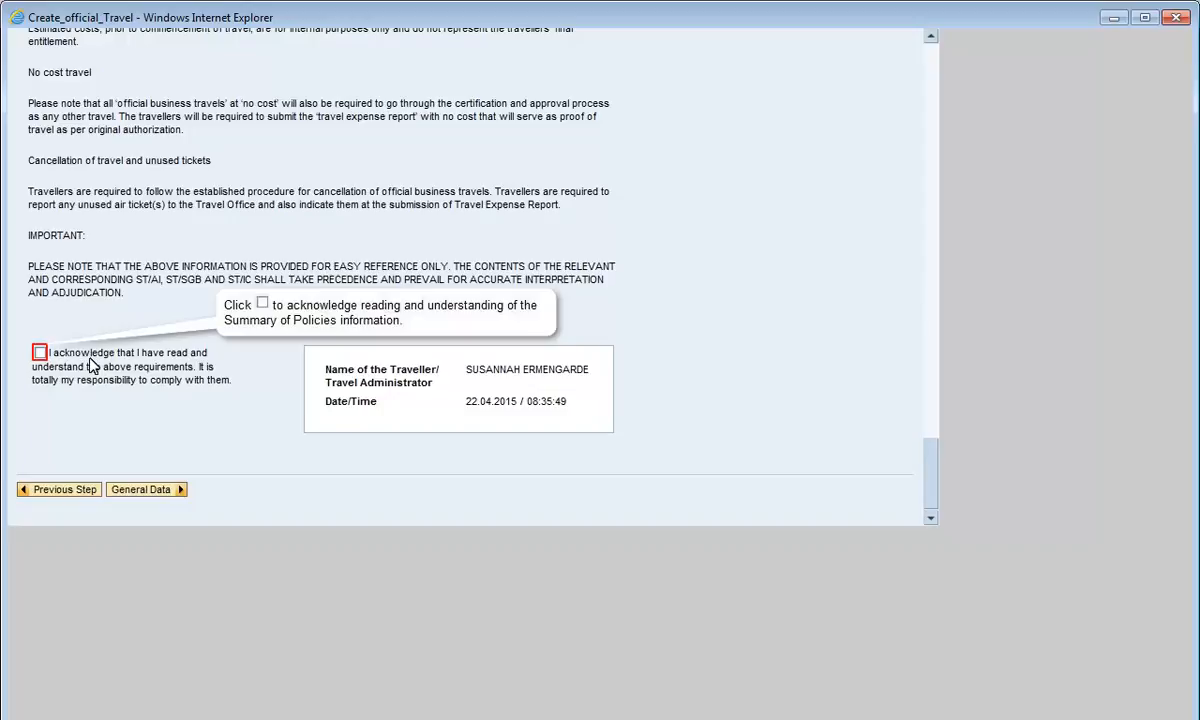
{"action": "left_click", "coordinate": [90, 366]}
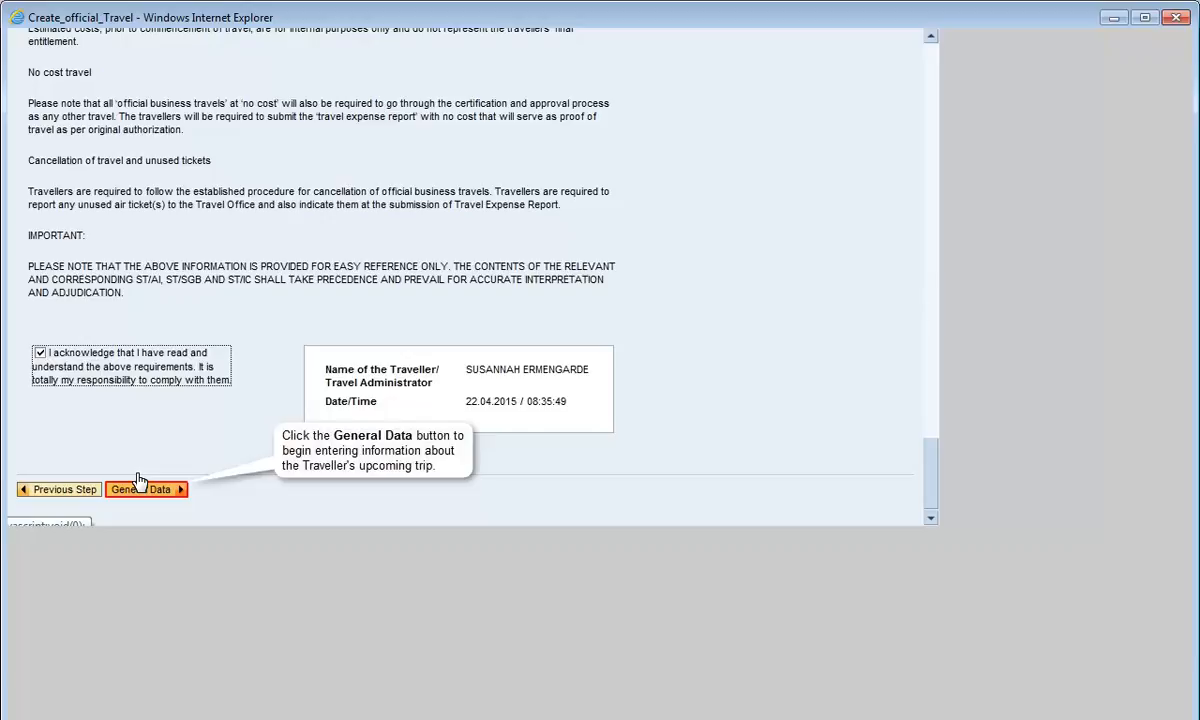
{"action": "left_click", "coordinate": [139, 484]}
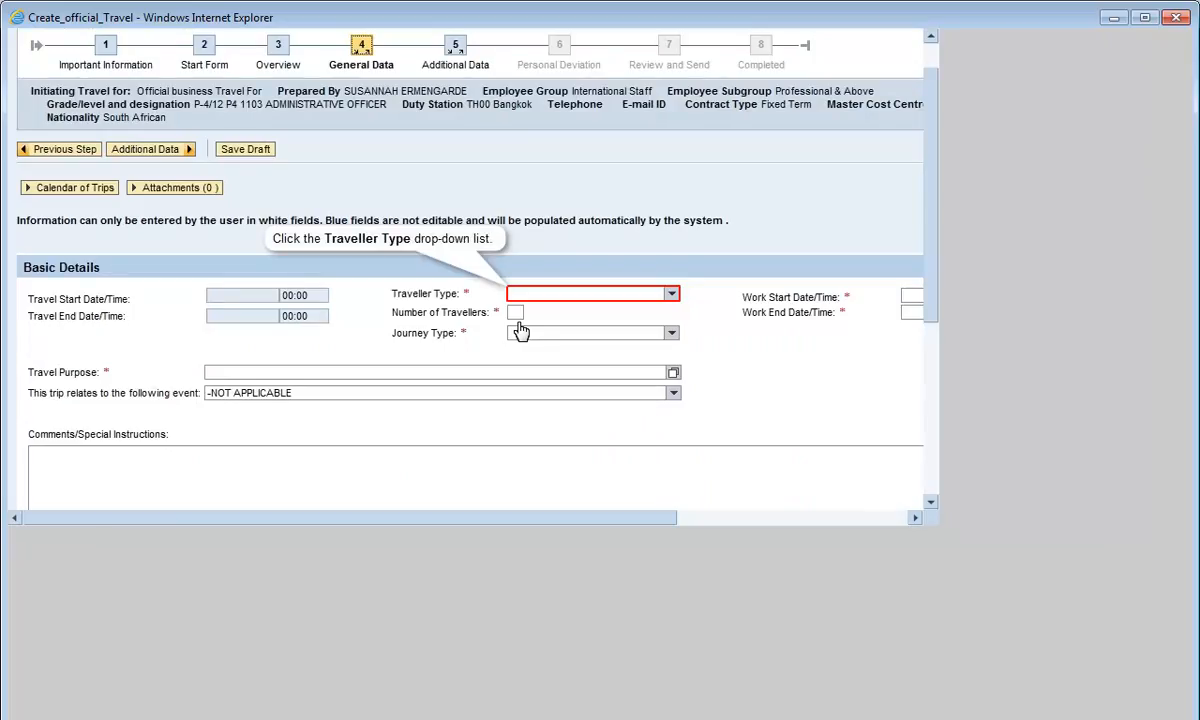
Fill in the basic details with traveller type Staff, 1 traveller and journey type Round-Trip
{"action": "left_click", "coordinate": [596, 294]}
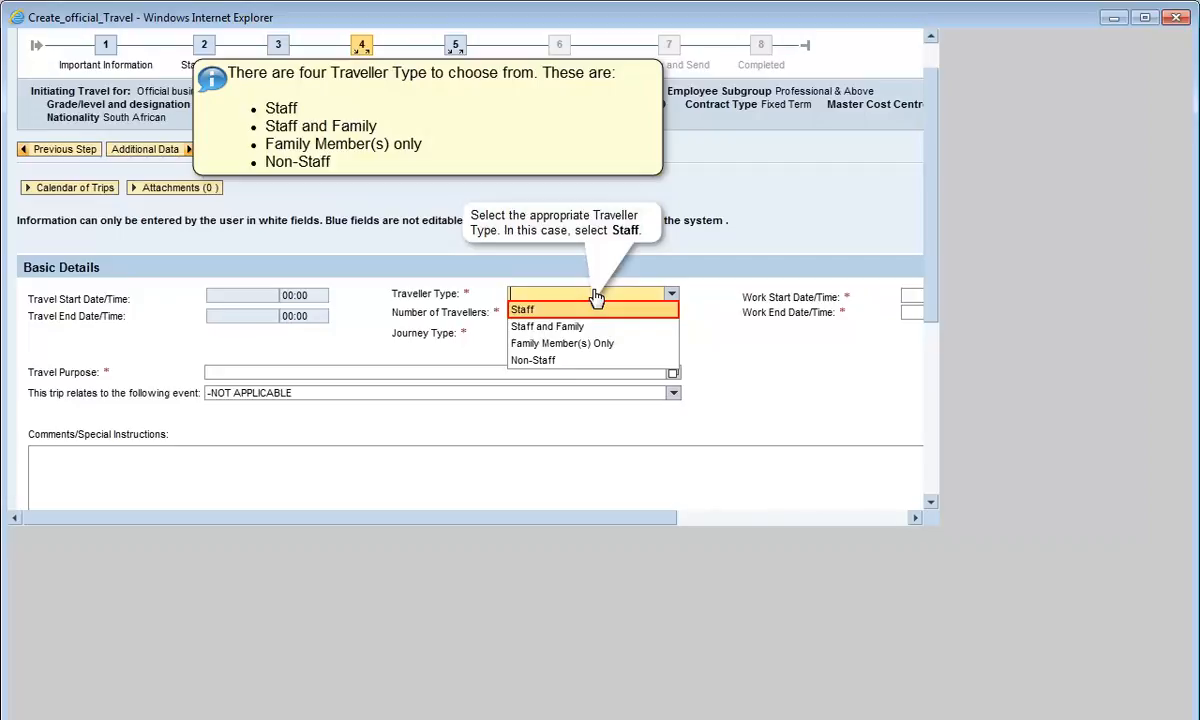
{"action": "left_click", "coordinate": [590, 310]}
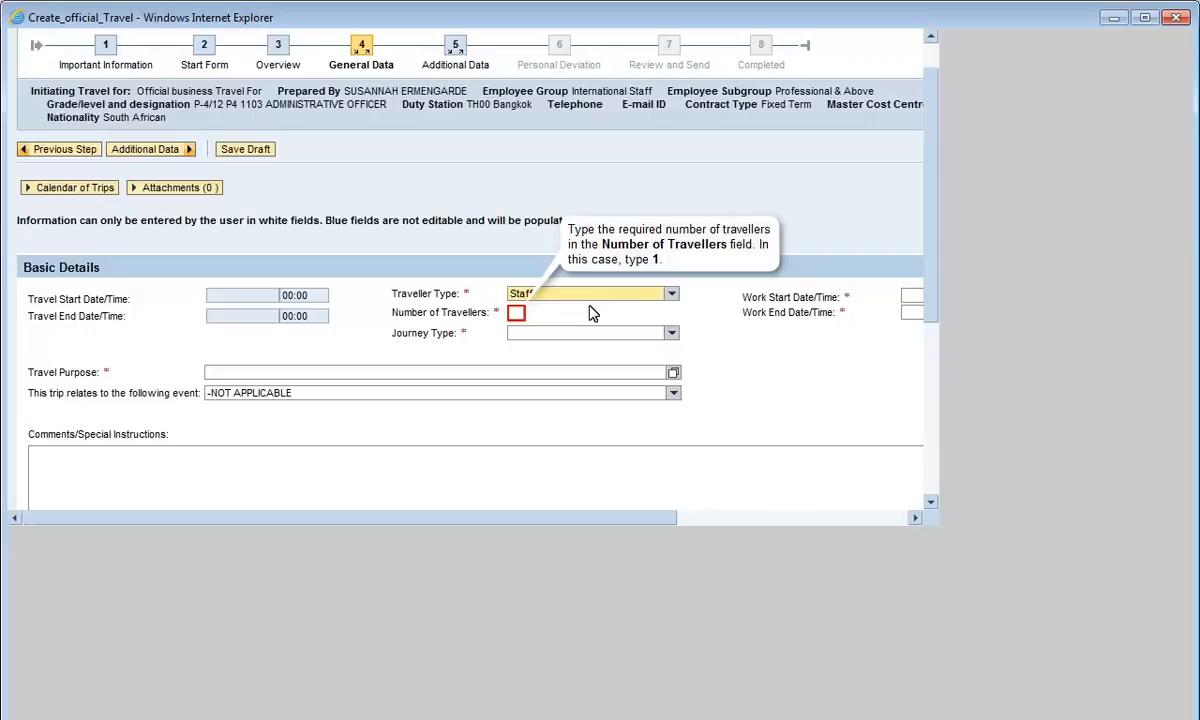
{"action": "type", "text": "1"}
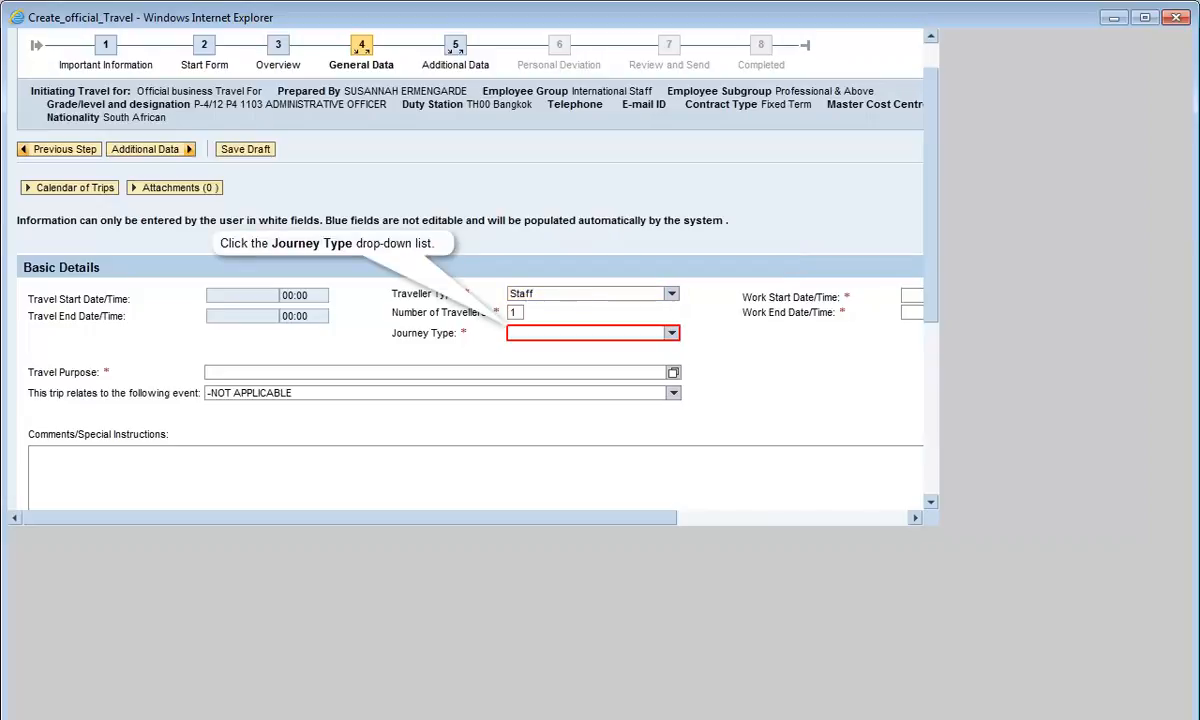
{"action": "left_click", "coordinate": [590, 333]}
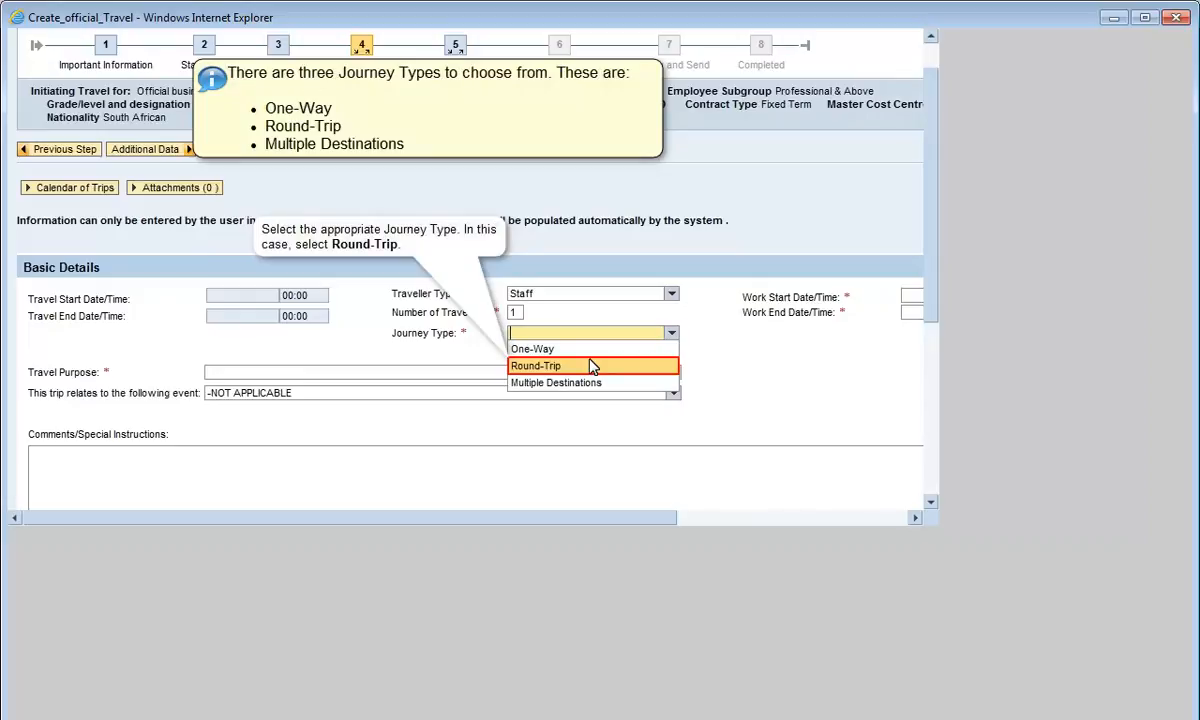
{"action": "left_click", "coordinate": [592, 366]}
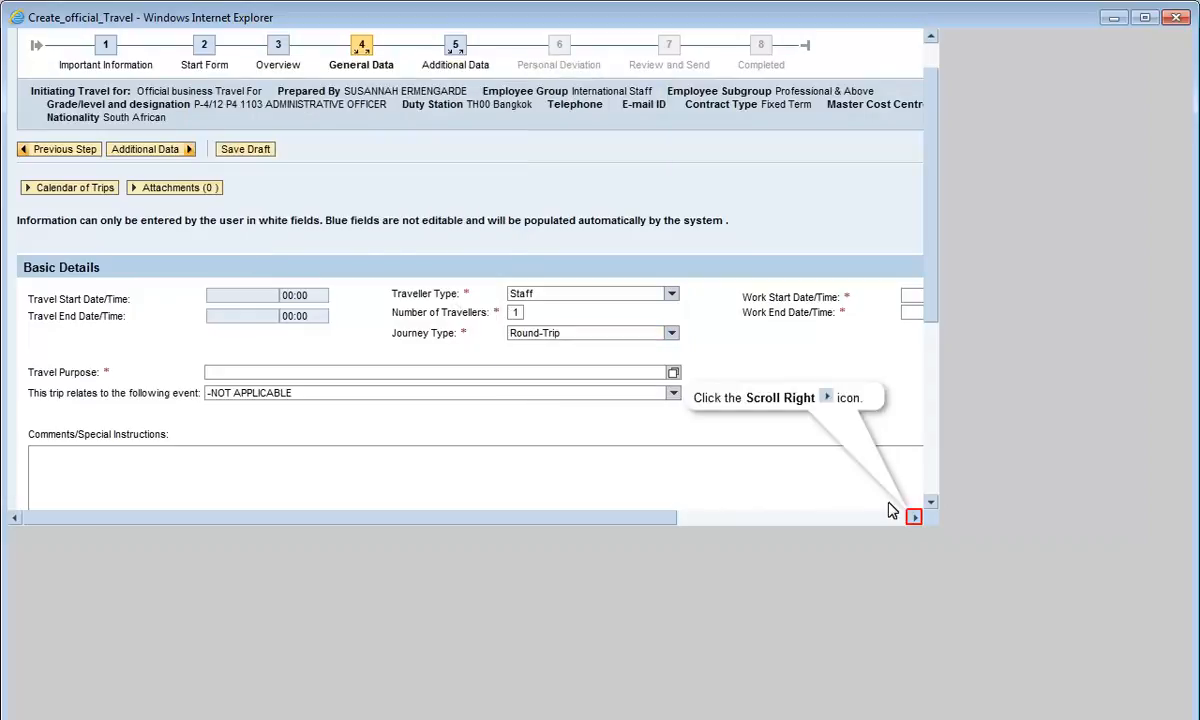
Set the work start to 04.05.2015 at 0900 and the work end to 18.05.2015 at 1700
{"action": "left_click", "coordinate": [913, 517]}
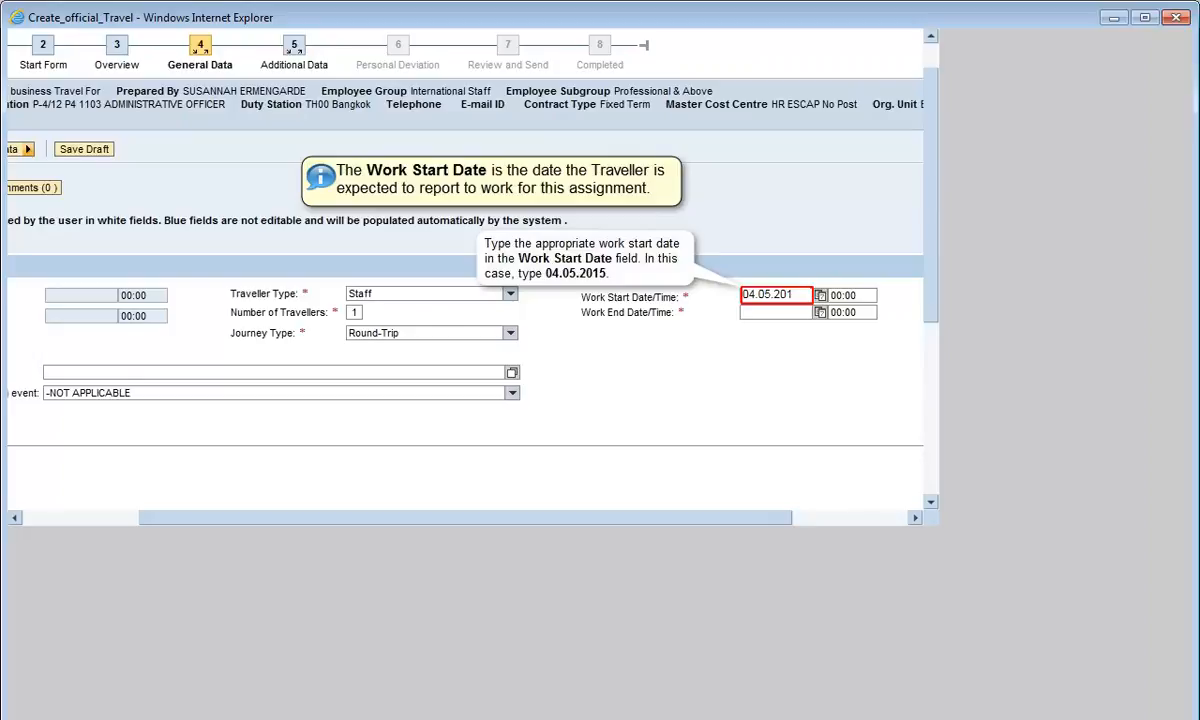
{"action": "type", "text": "5"}
{"action": "key", "text": "Tab"}
{"action": "type", "text": "090"}
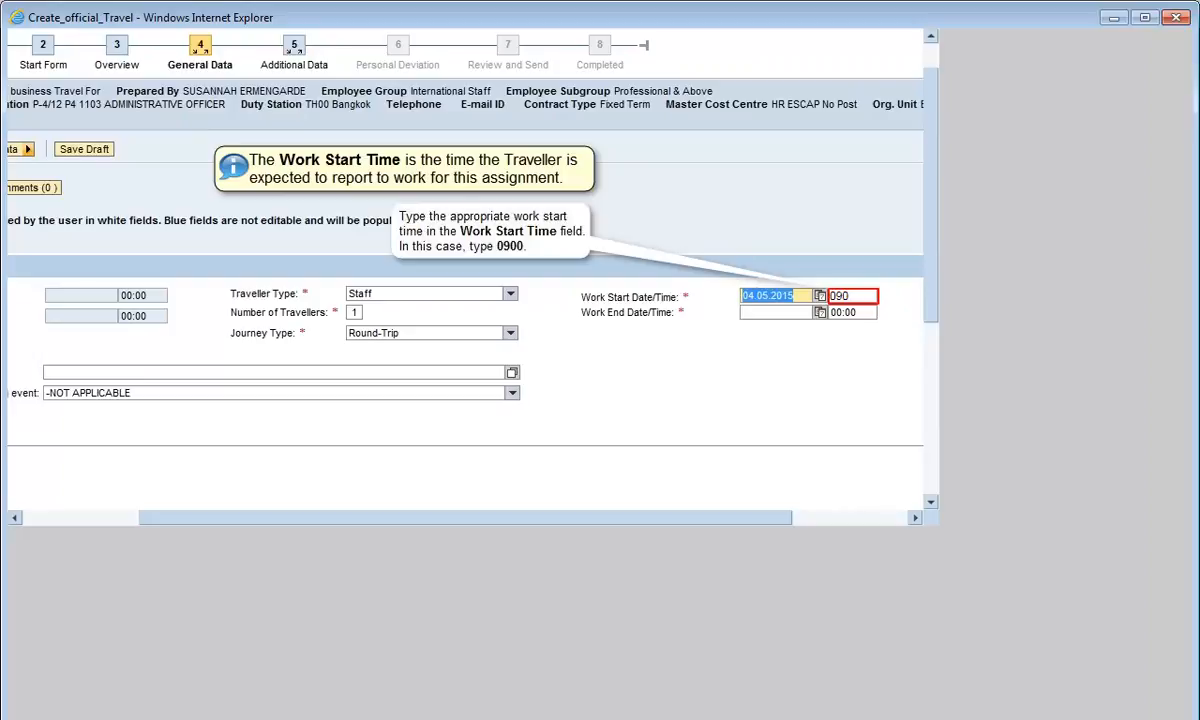
{"action": "type", "text": "0"}
{"action": "key", "text": "Tab"}
{"action": "type", "text": "18.05.20"}
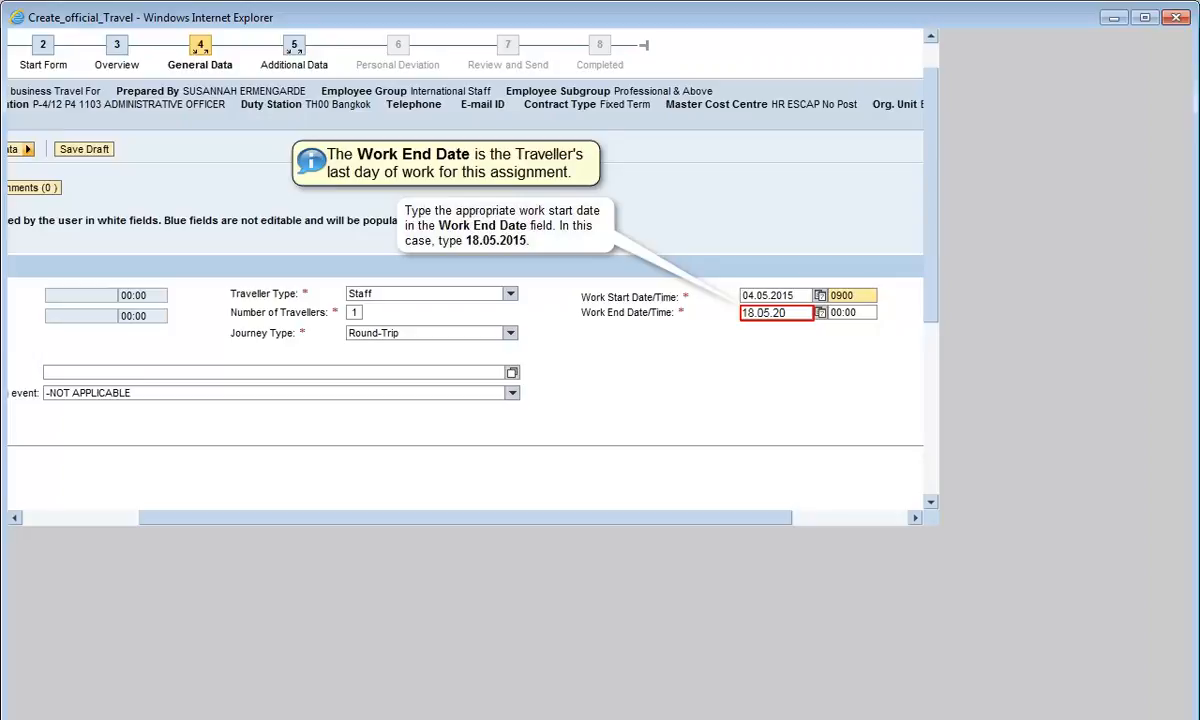
{"action": "type", "text": "15"}
{"action": "key", "text": "Tab"}
{"action": "type", "text": "1700"}
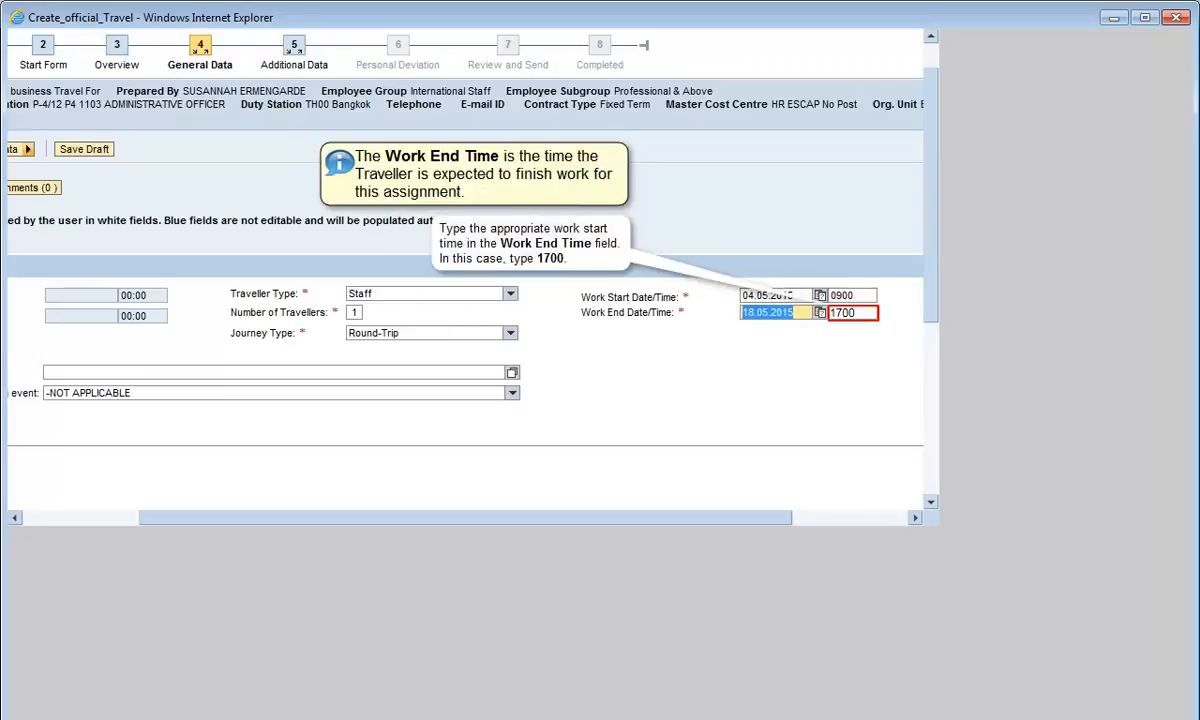
Enter the travel purpose "Umoja Implementation in Geneva" and the comment "Two annual leave at end of assignment"
{"action": "left_click", "coordinate": [15, 517]}
{"action": "type", "text": "Umoja Implementation in Gen"}
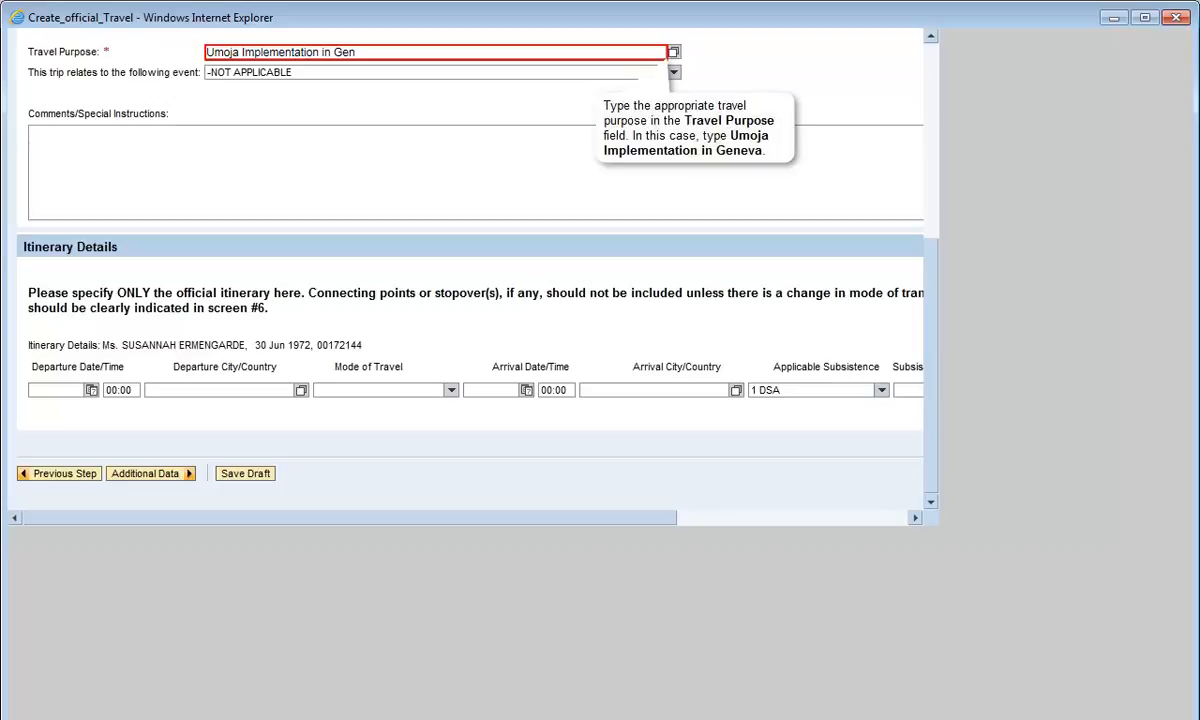
{"action": "type", "text": "eva"}
{"action": "key", "text": "Tab"}
{"action": "type", "text": "Two annual leave at end of assi"}
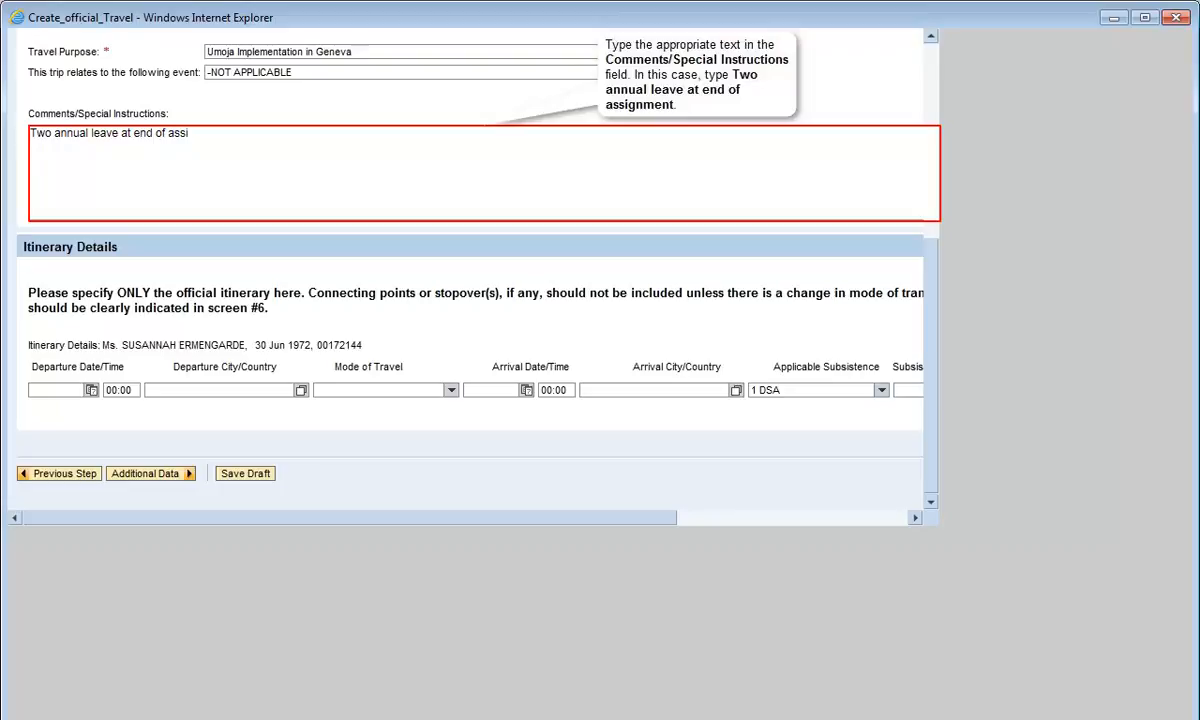
{"action": "type", "text": "gnment"}
{"action": "key", "text": "Tab"}
Set the outbound departure date to 01.05.2015 and look up NEW YORK,NY,USA as the departure city
{"action": "type", "text": "01.05.201"}
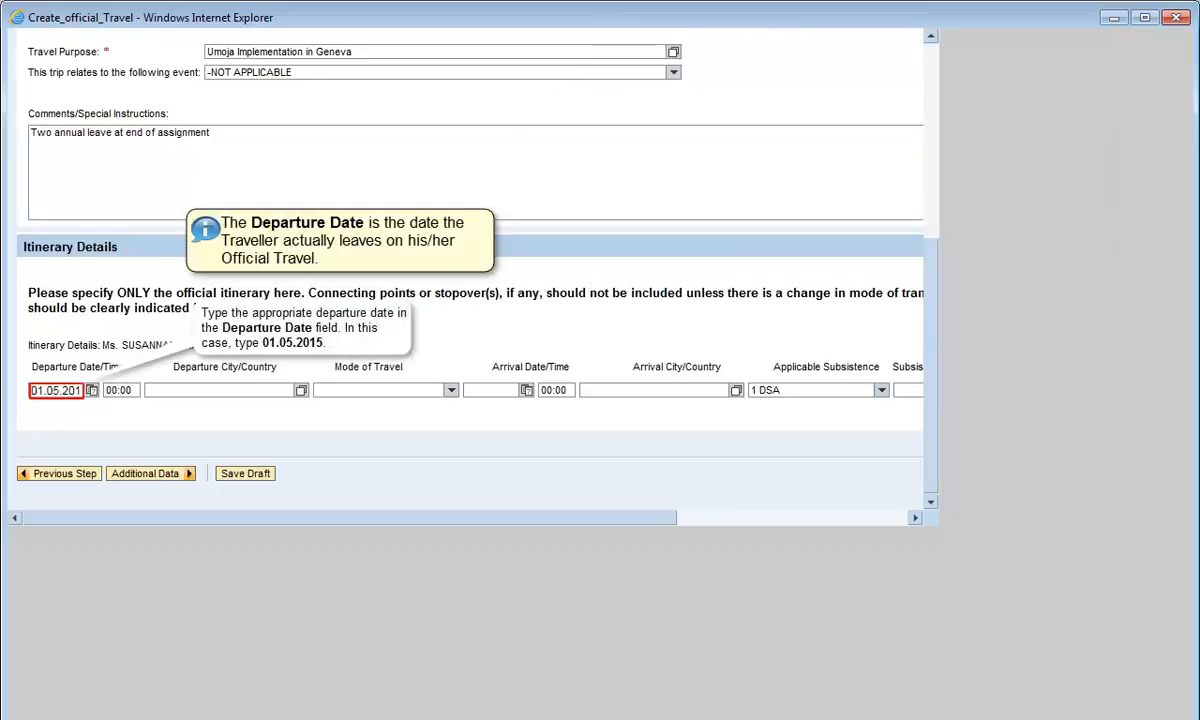
{"action": "type", "text": "5"}
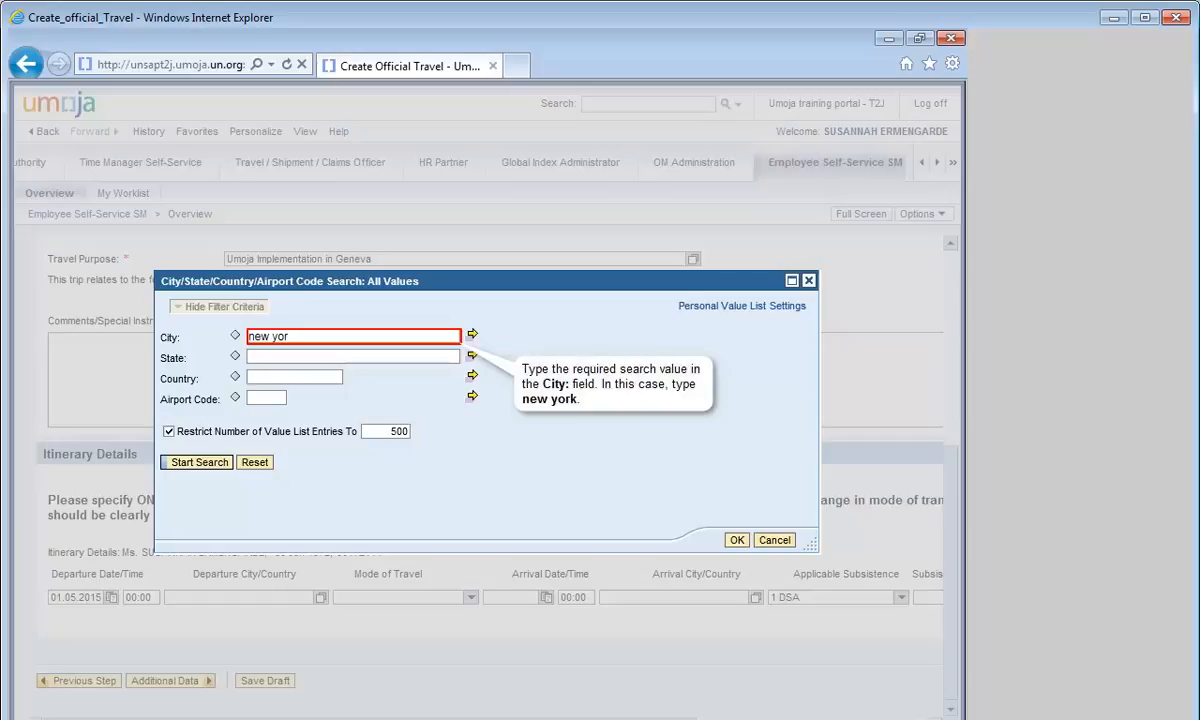
{"action": "type", "text": "k"}
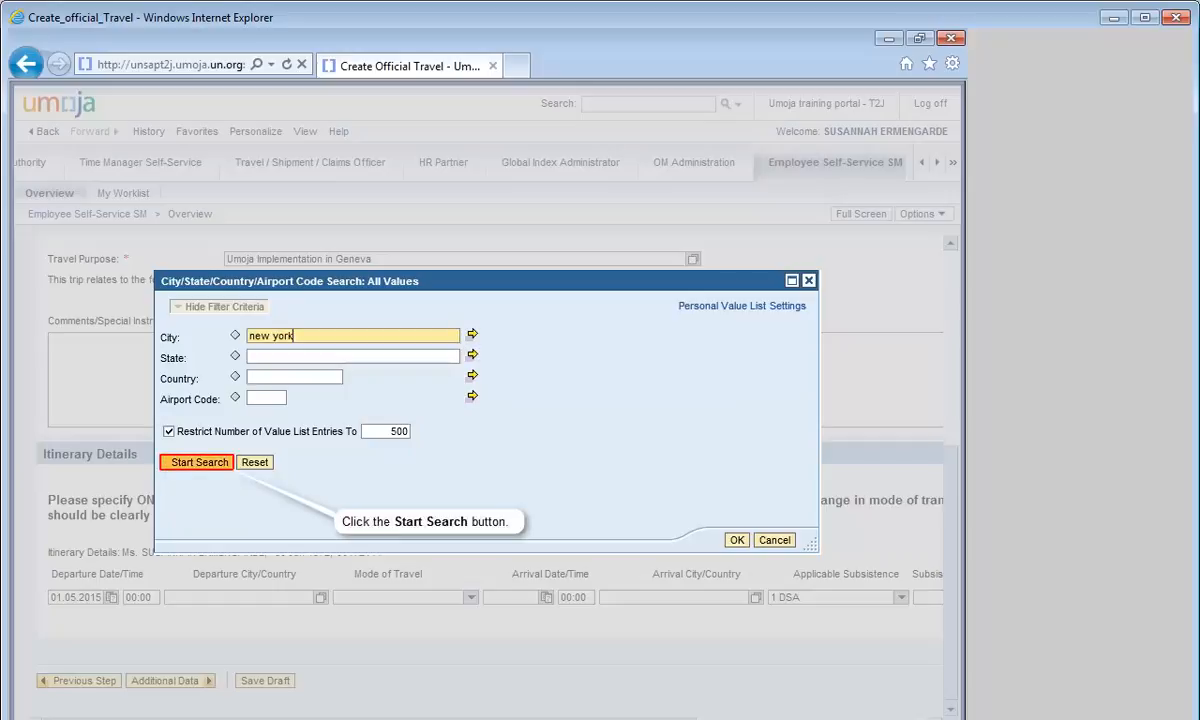
{"action": "left_click", "coordinate": [199, 462]}
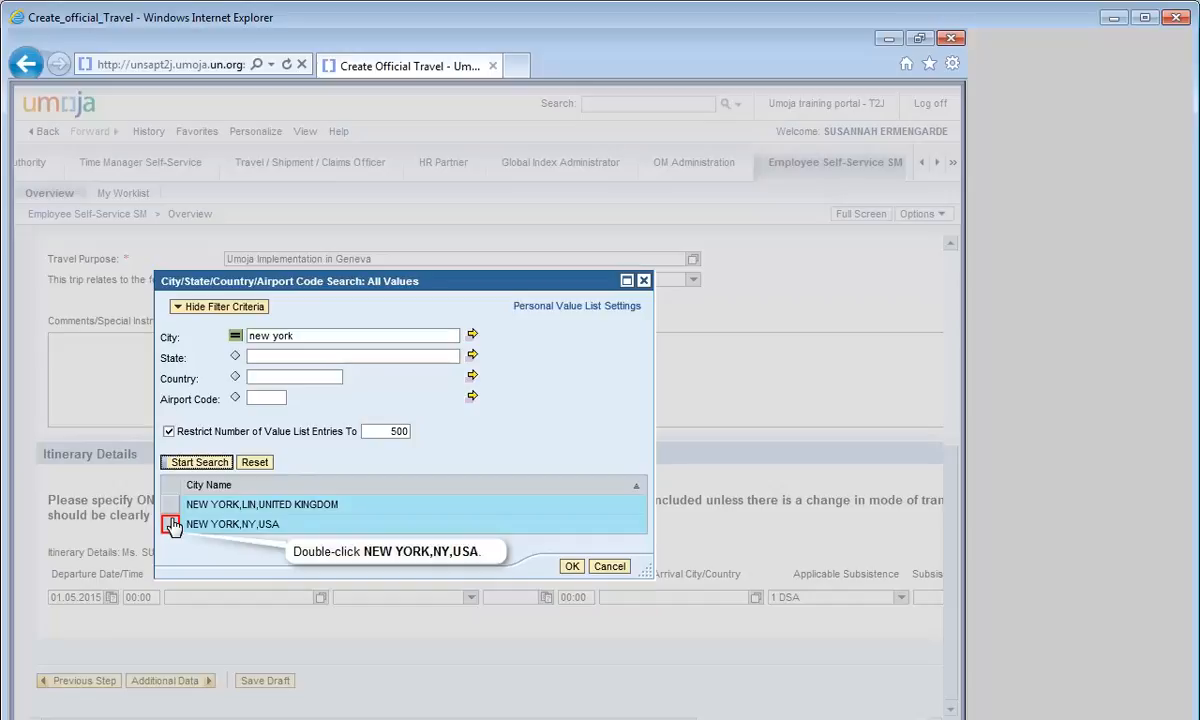
{"action": "double_click", "coordinate": [172, 525]}
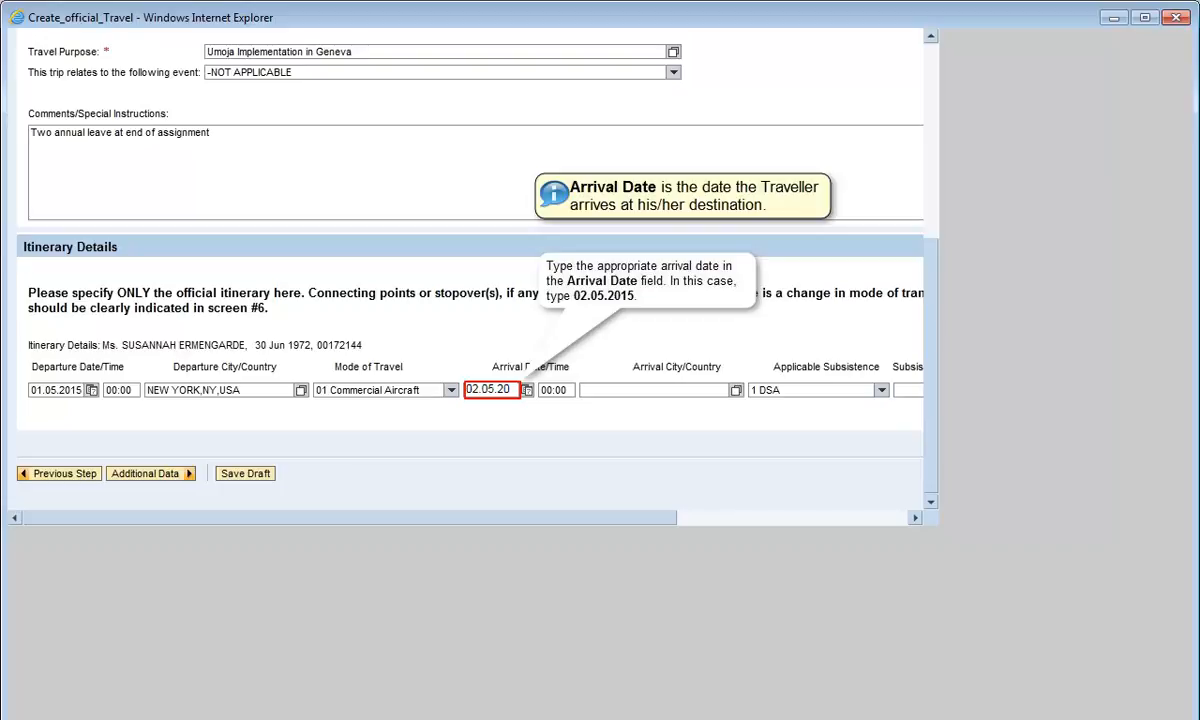
Complete the outbound line with arrival date 02.05.2015, arrival city GENEVA,GE,SWITZERLAND and subsistence region R002 (All Areas)
{"action": "type", "text": "15"}
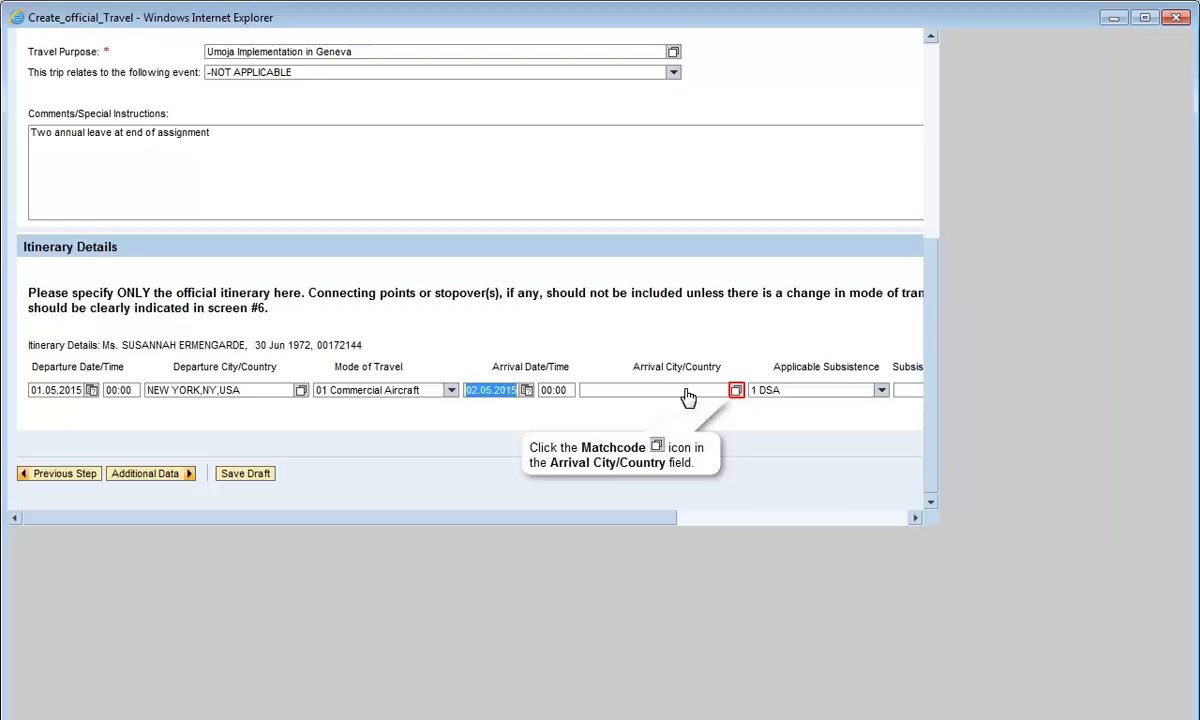
{"action": "left_click", "coordinate": [736, 390]}
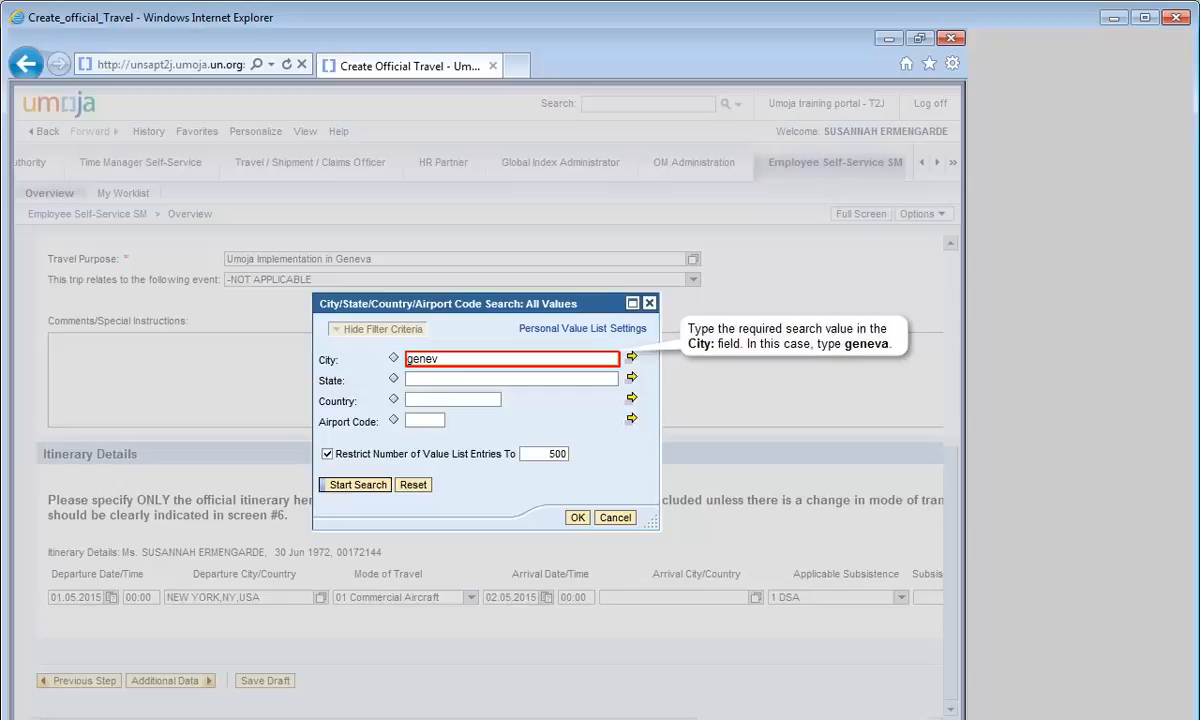
{"action": "type", "text": "a"}
{"action": "left_click", "coordinate": [357, 484]}
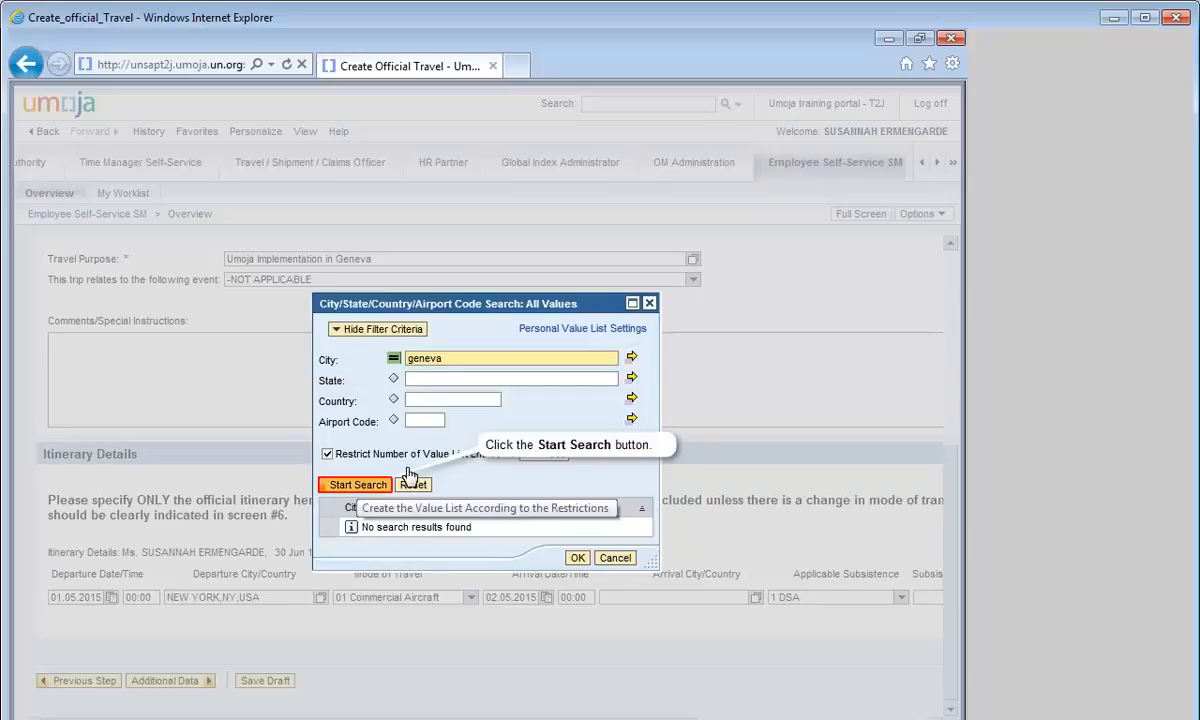
{"action": "left_click", "coordinate": [372, 484]}
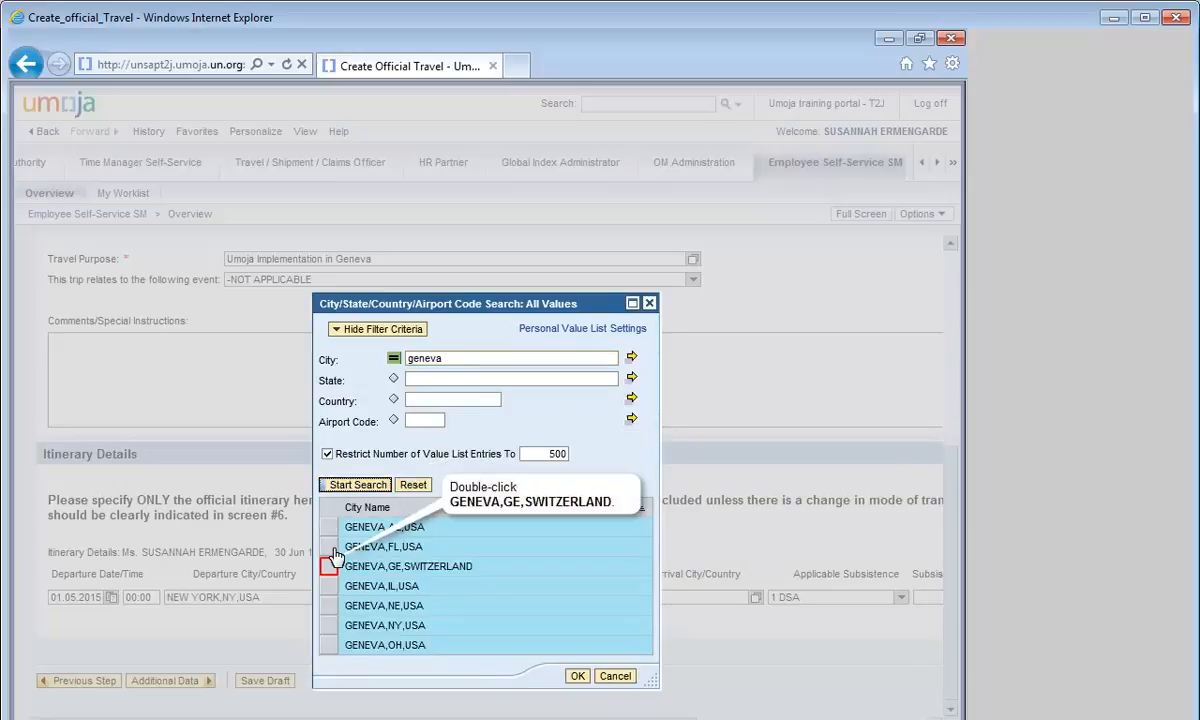
{"action": "double_click", "coordinate": [340, 565]}
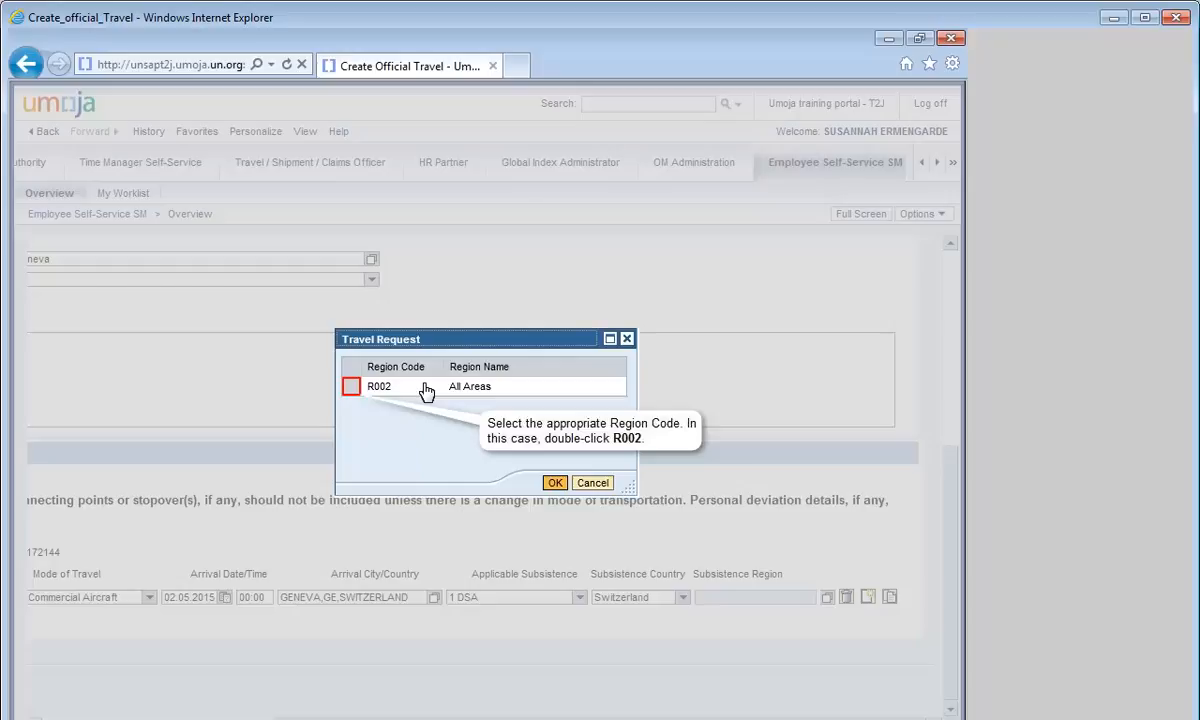
{"action": "double_click", "coordinate": [424, 389]}
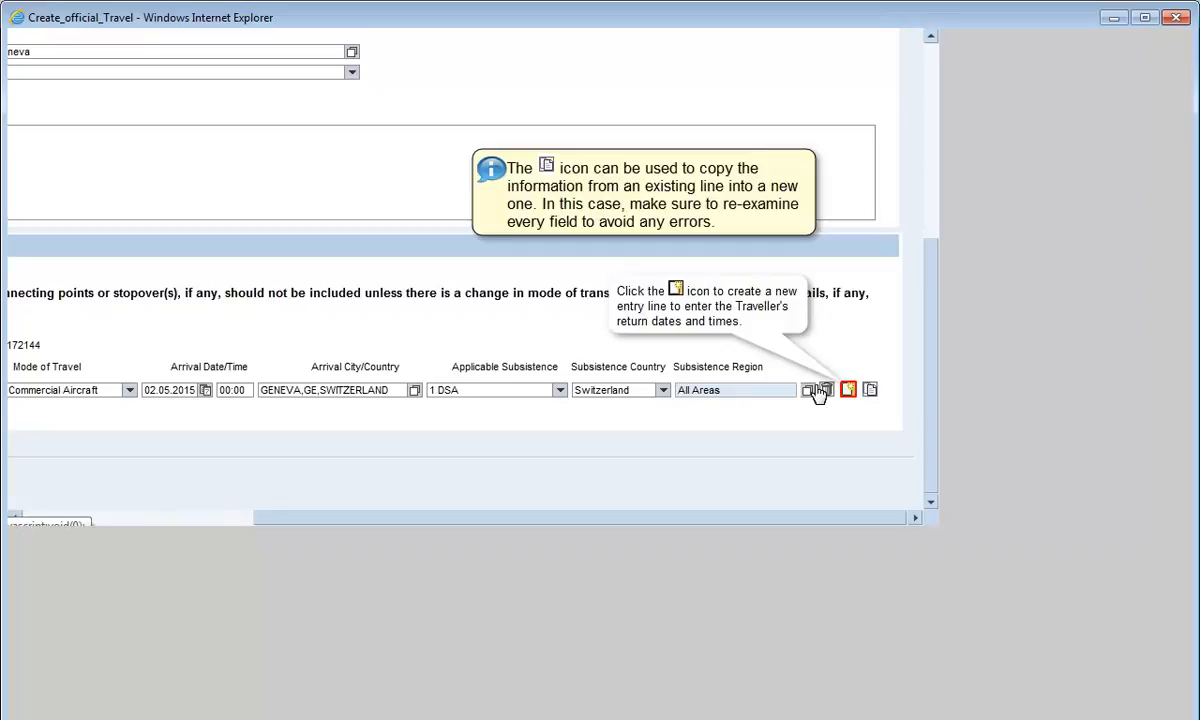
Add a new itinerary line for the return trip with departure date 19.05.2015
{"action": "left_click", "coordinate": [848, 389]}
{"action": "type", "text": "19.05.20"}
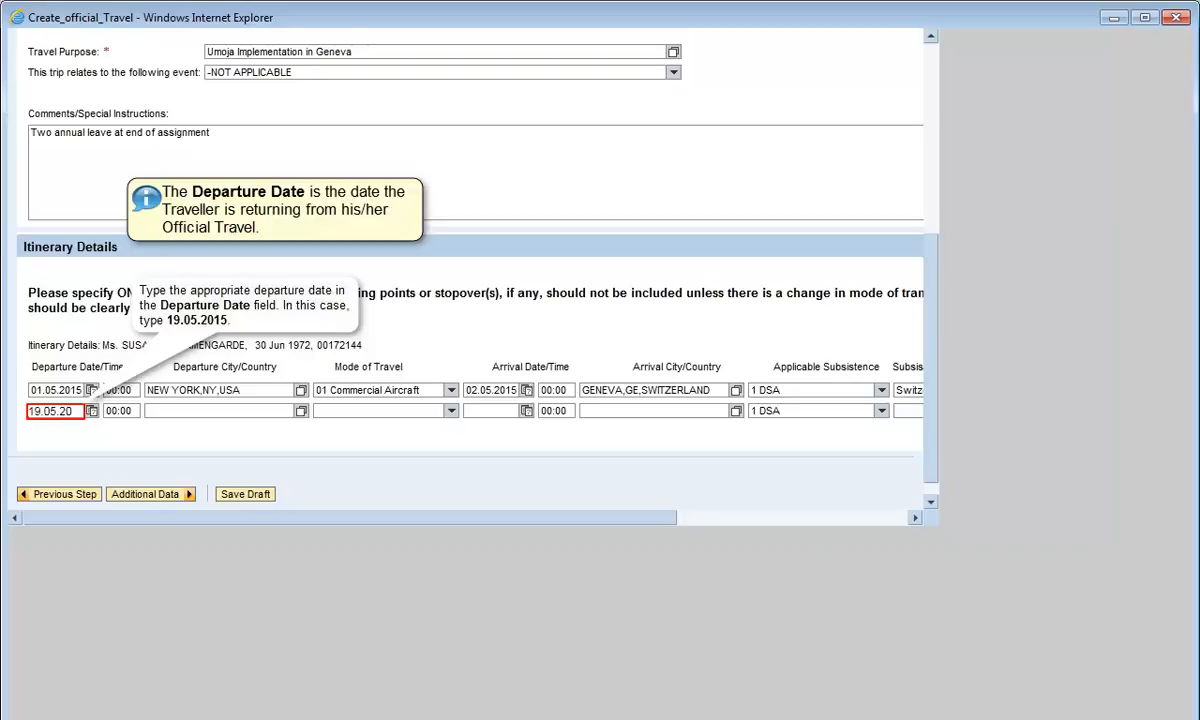
{"action": "type", "text": "15"}
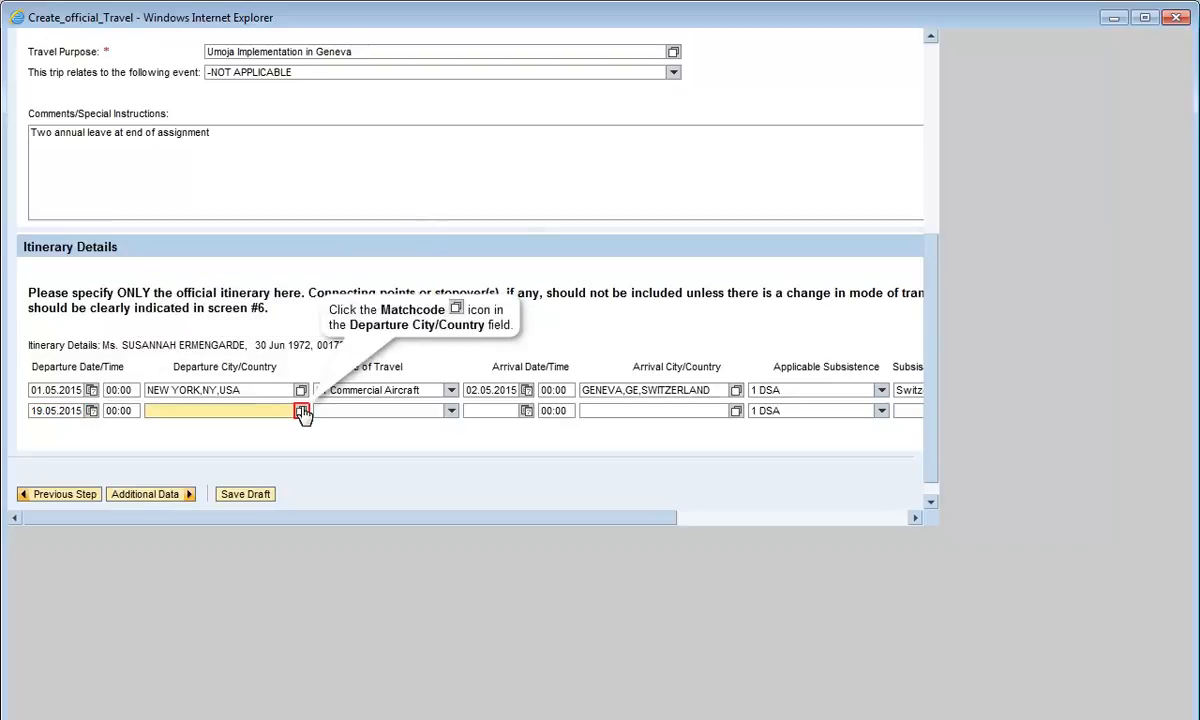
Set the return line's departure city to GENEVA,GE,SWITZERLAND and its mode of travel to 01 Commercial Aircraft
{"action": "left_click", "coordinate": [301, 411]}
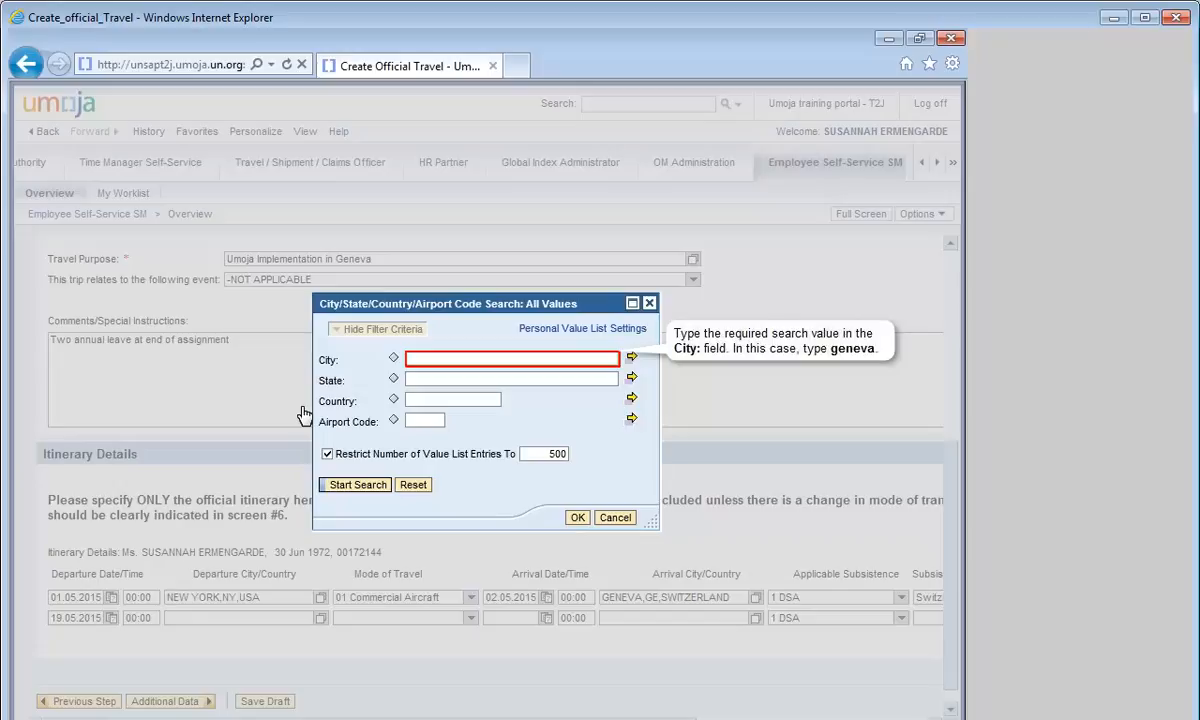
{"action": "type", "text": "geneva"}
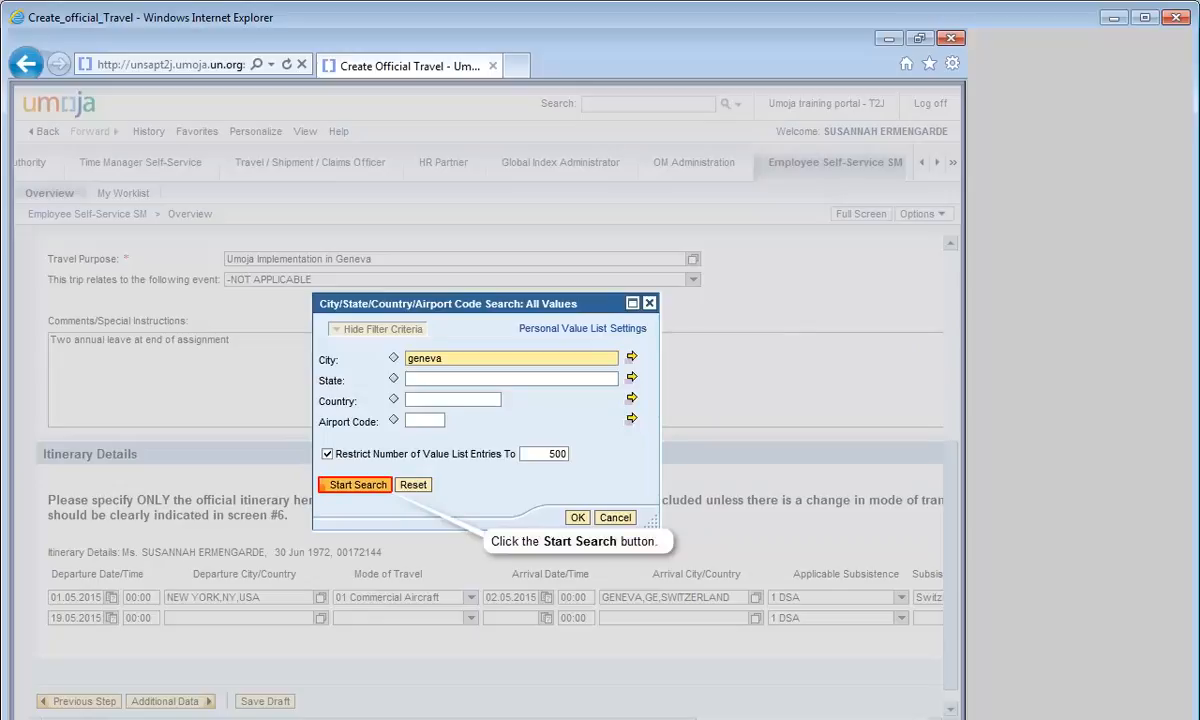
{"action": "left_click", "coordinate": [357, 485]}
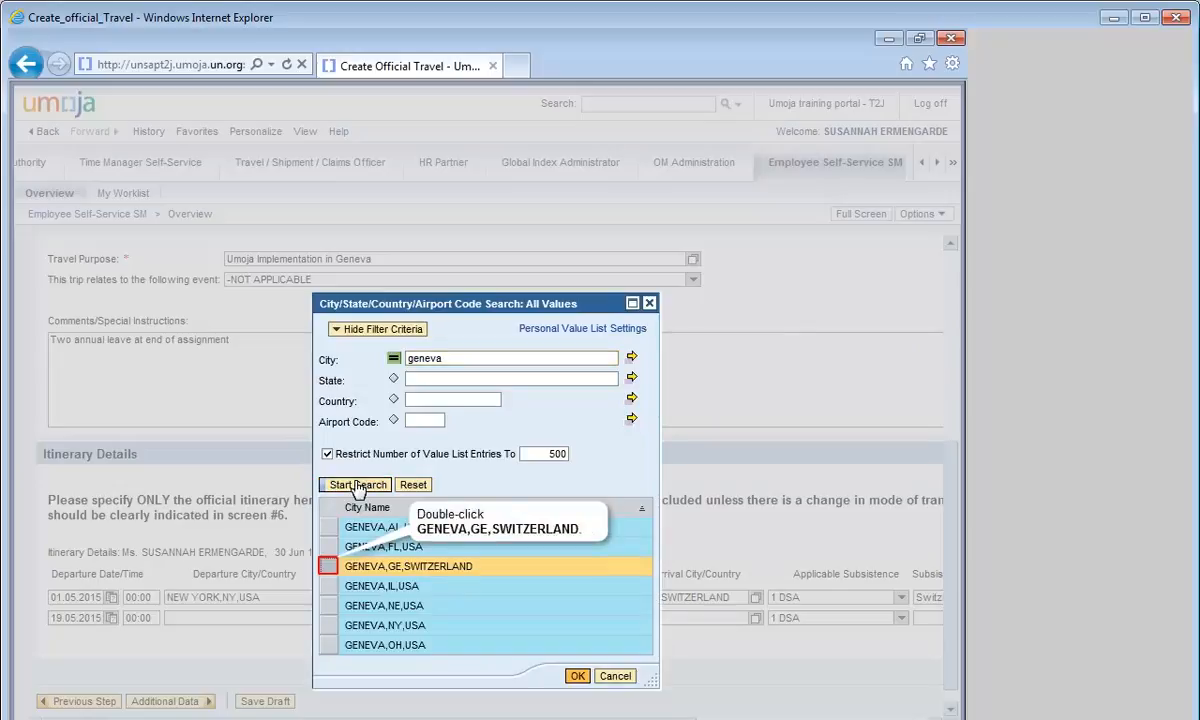
{"action": "double_click", "coordinate": [331, 566]}
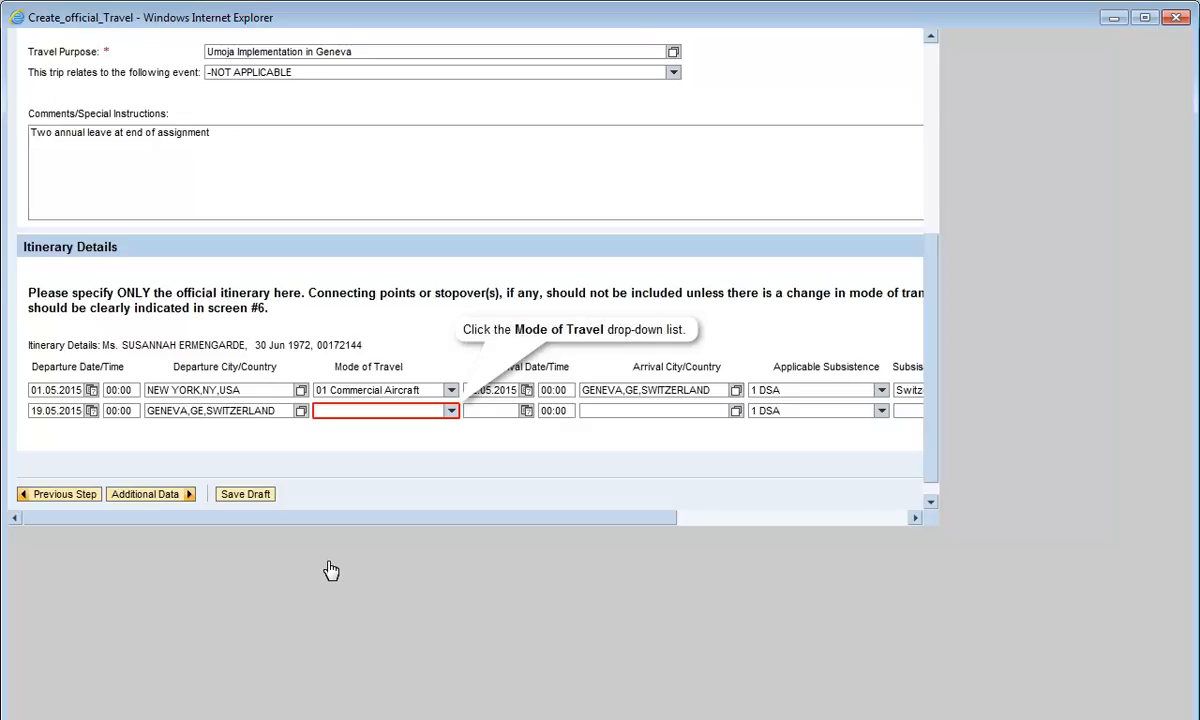
{"action": "left_click", "coordinate": [389, 411]}
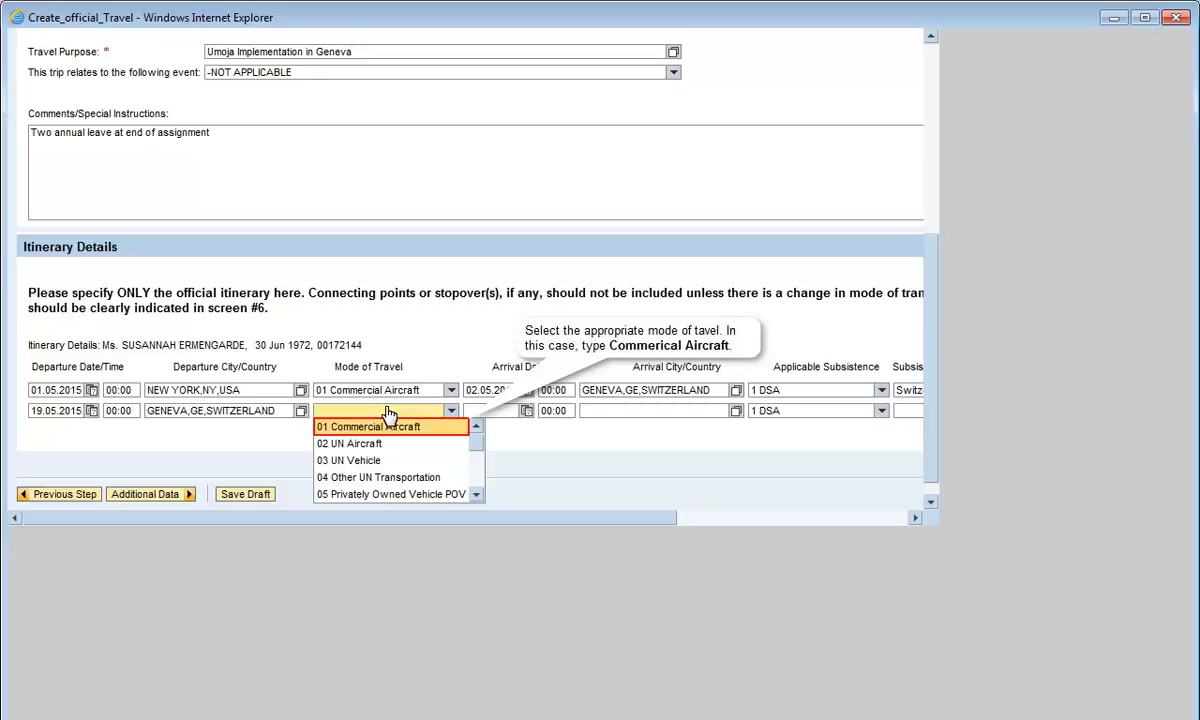
{"action": "left_click", "coordinate": [389, 426]}
Set the return line's arrival date to 19.05.2015 and look up NEW YORK,NY,USA as the arrival city
{"action": "left_click", "coordinate": [490, 411]}
{"action": "type", "text": "19.05.2"}
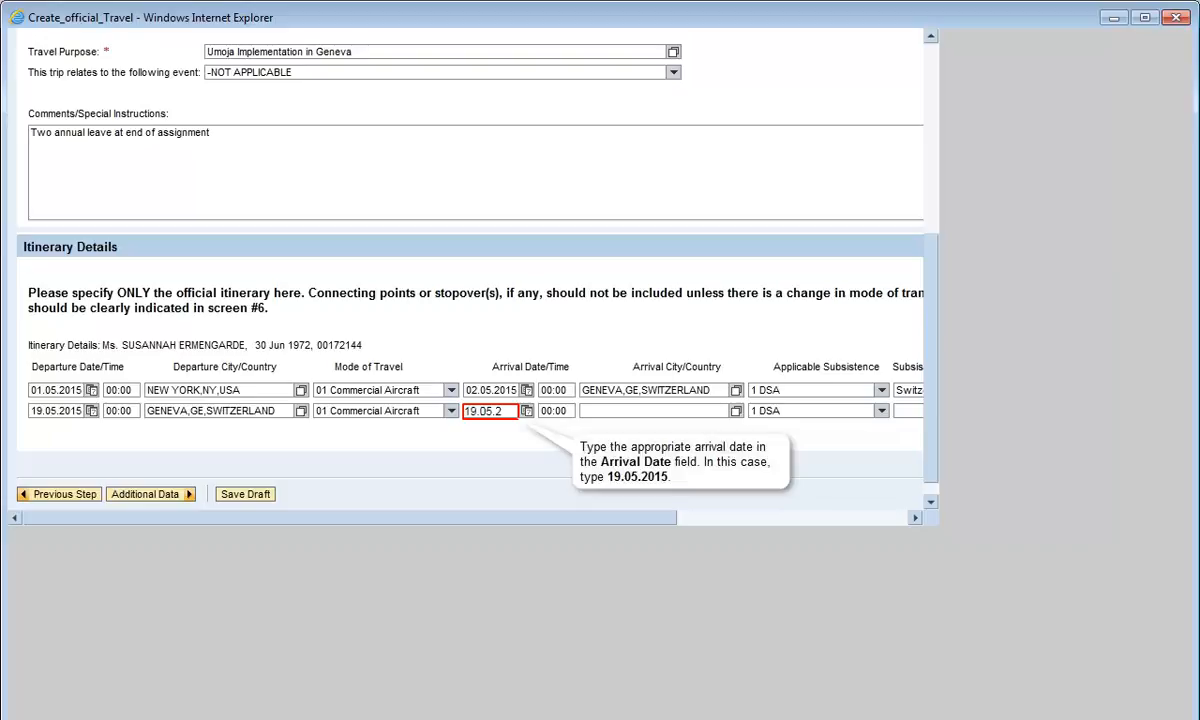
{"action": "type", "text": "015"}
{"action": "left_click", "coordinate": [716, 412]}
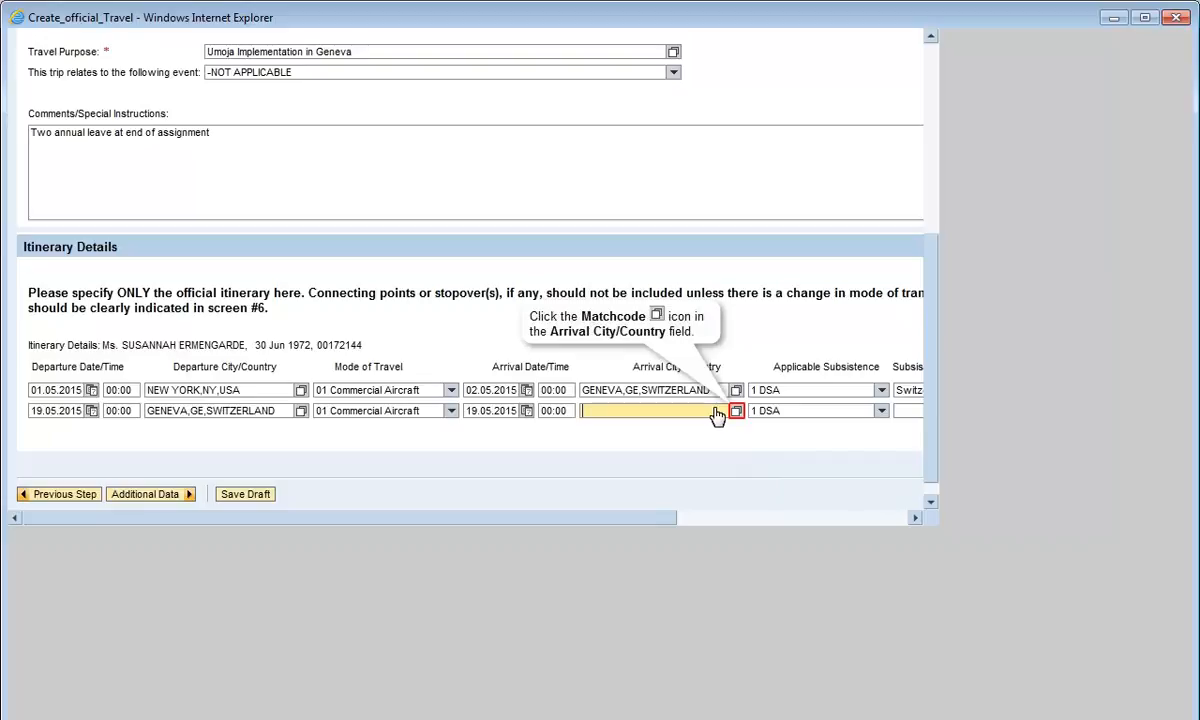
{"action": "left_click", "coordinate": [736, 411]}
{"action": "type", "text": "new yo"}
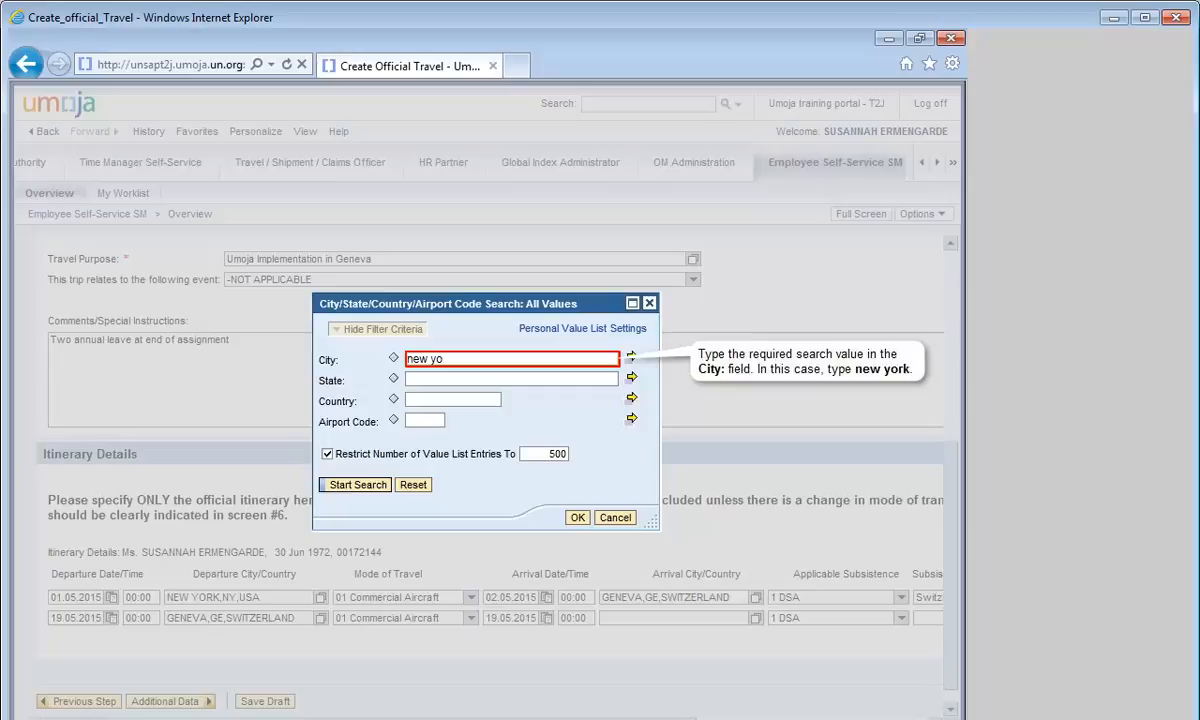
{"action": "type", "text": "rk"}
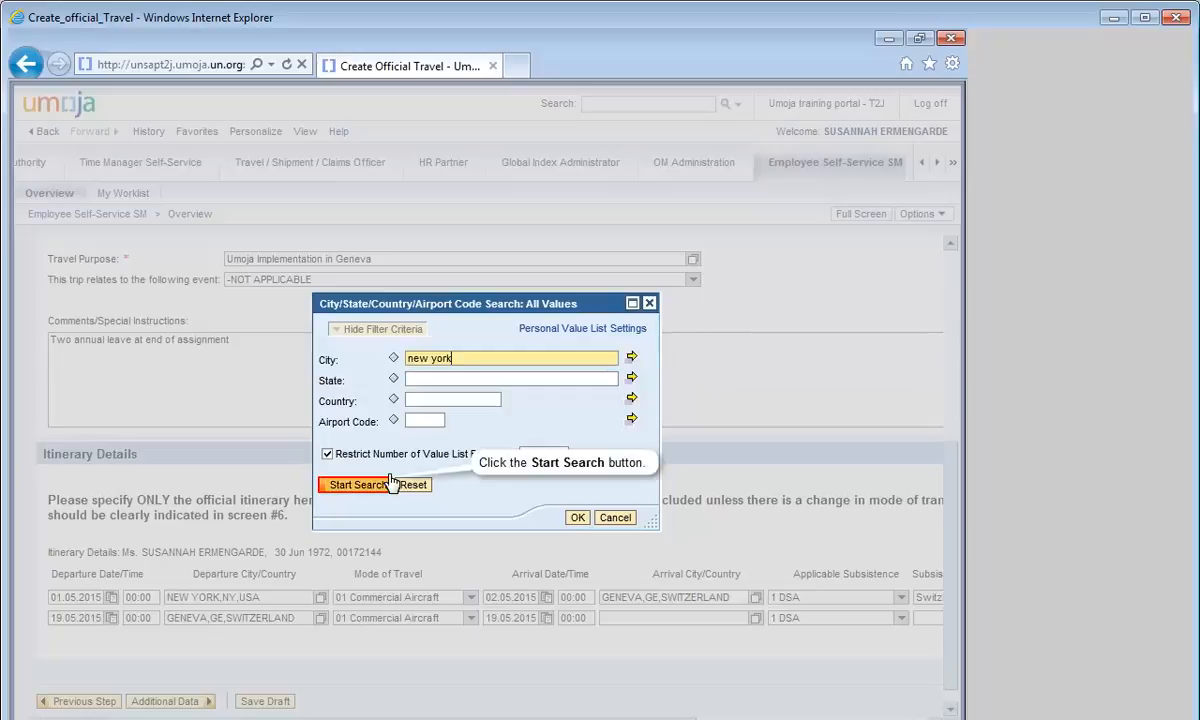
{"action": "left_click", "coordinate": [357, 484]}
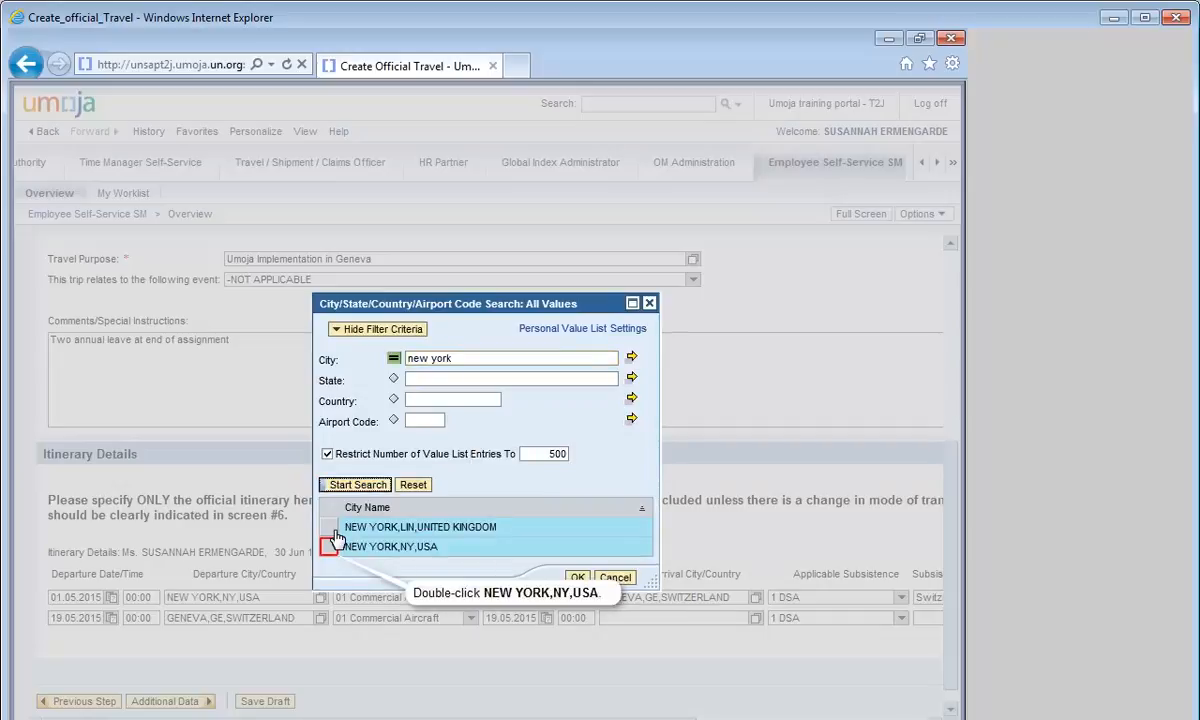
{"action": "double_click", "coordinate": [336, 544]}
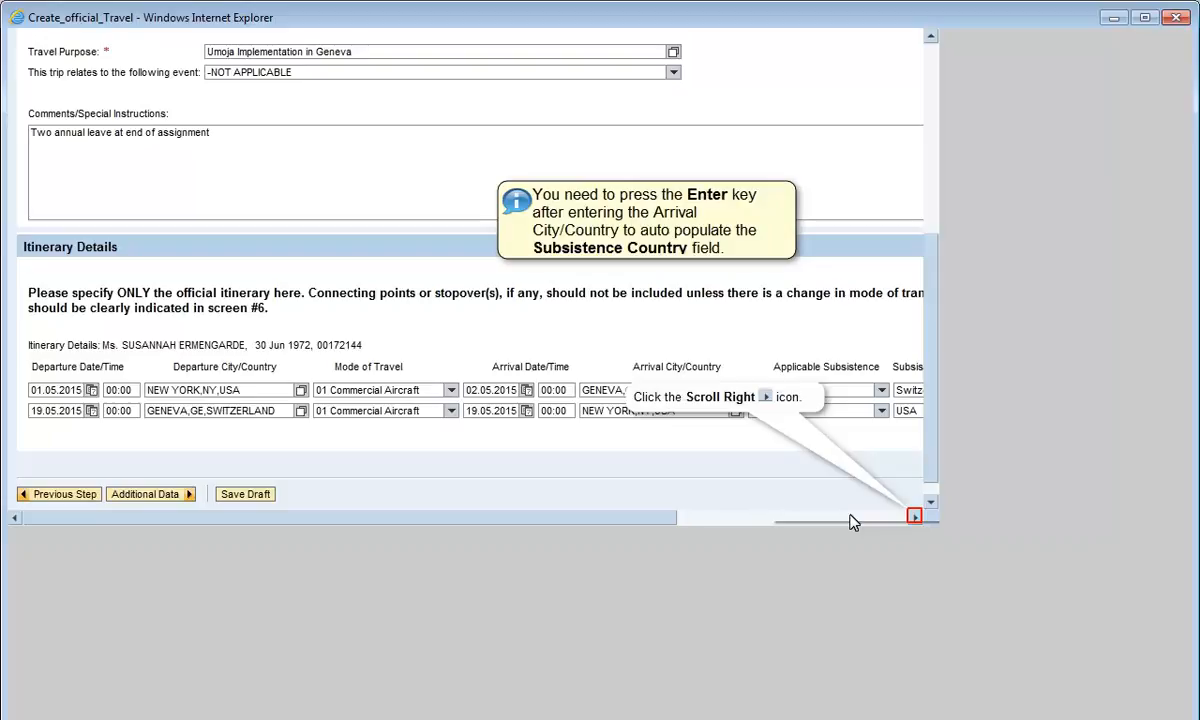
Set the applicable subsistence of the return itinerary line to 2 DSA/MSA Not Payable
{"action": "left_click", "coordinate": [914, 516]}
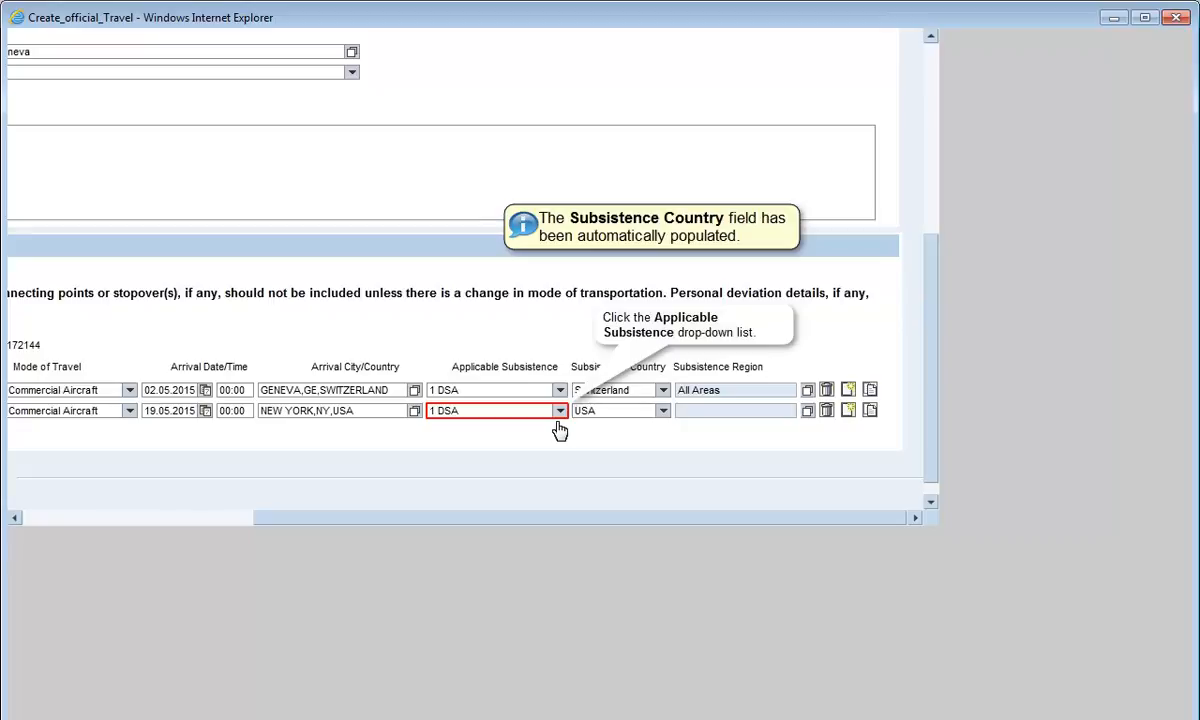
{"action": "left_click", "coordinate": [559, 421]}
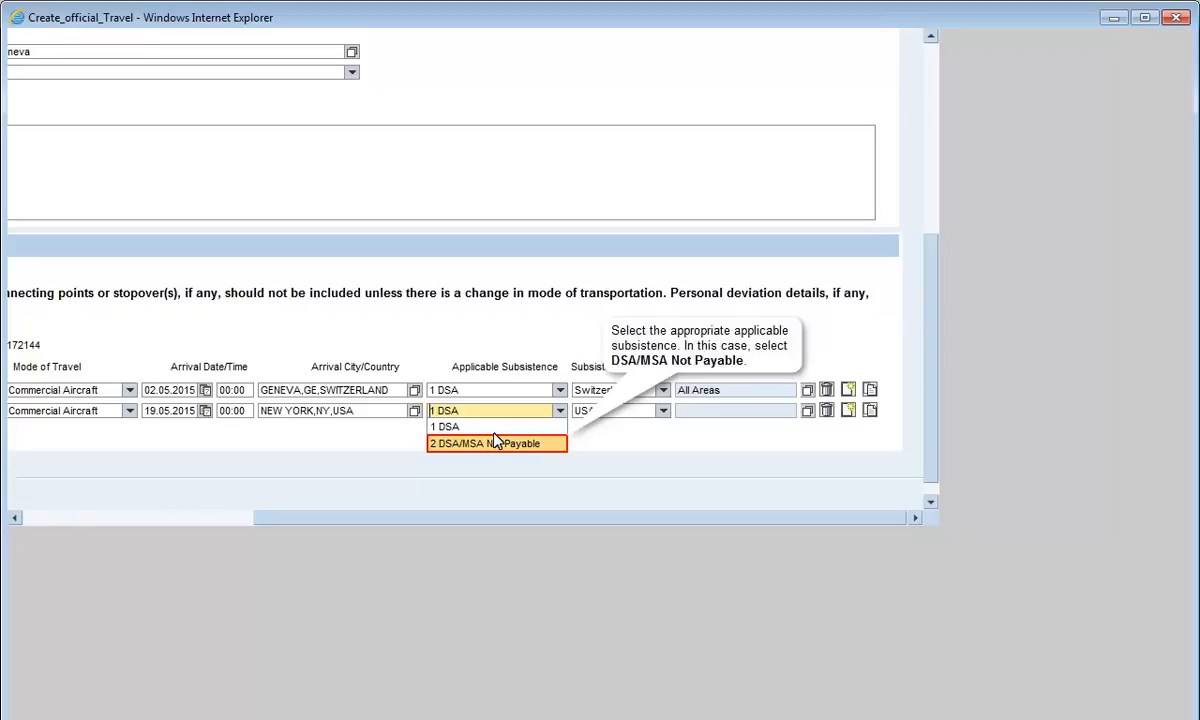
{"action": "left_click", "coordinate": [496, 443]}
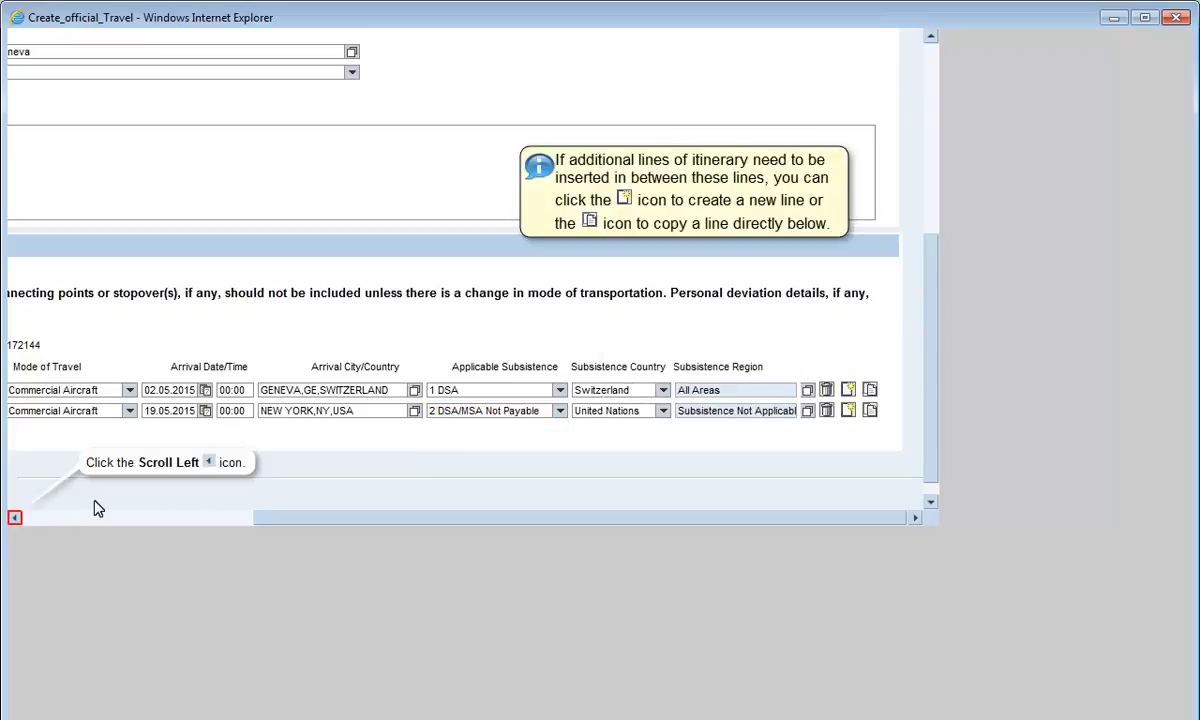
Save the travel request as a draft and continue to the Additional Data stage
{"action": "left_click", "coordinate": [14, 517]}
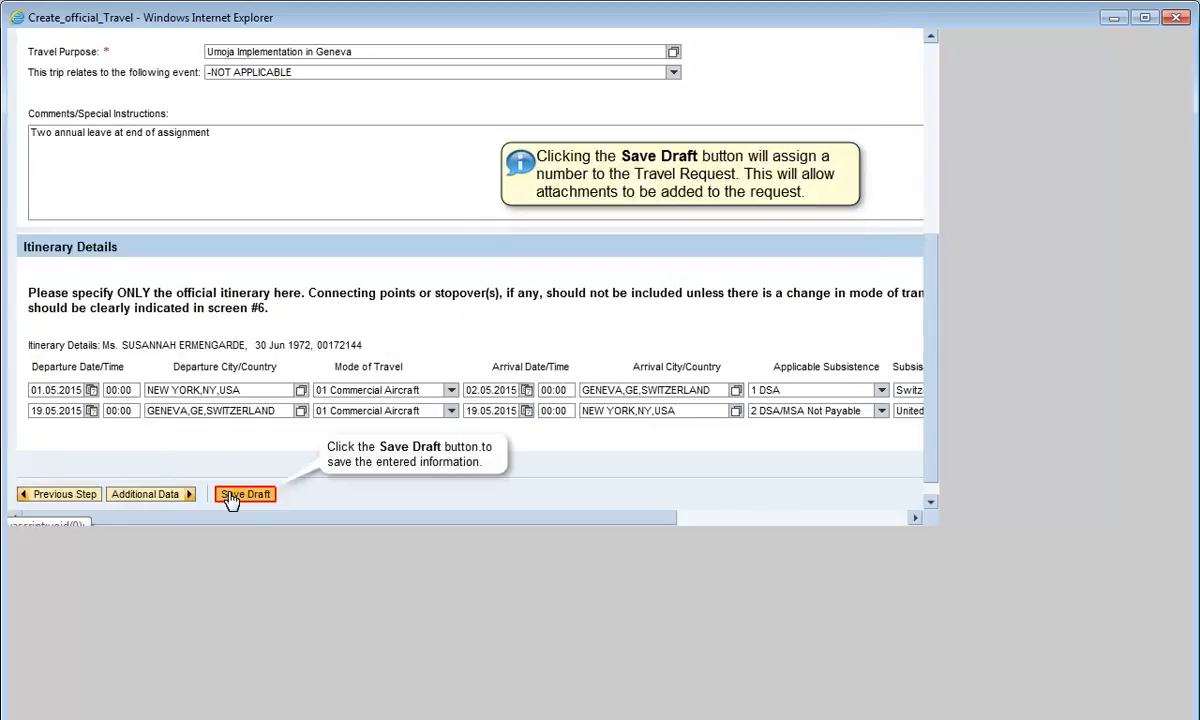
{"action": "left_click", "coordinate": [230, 495]}
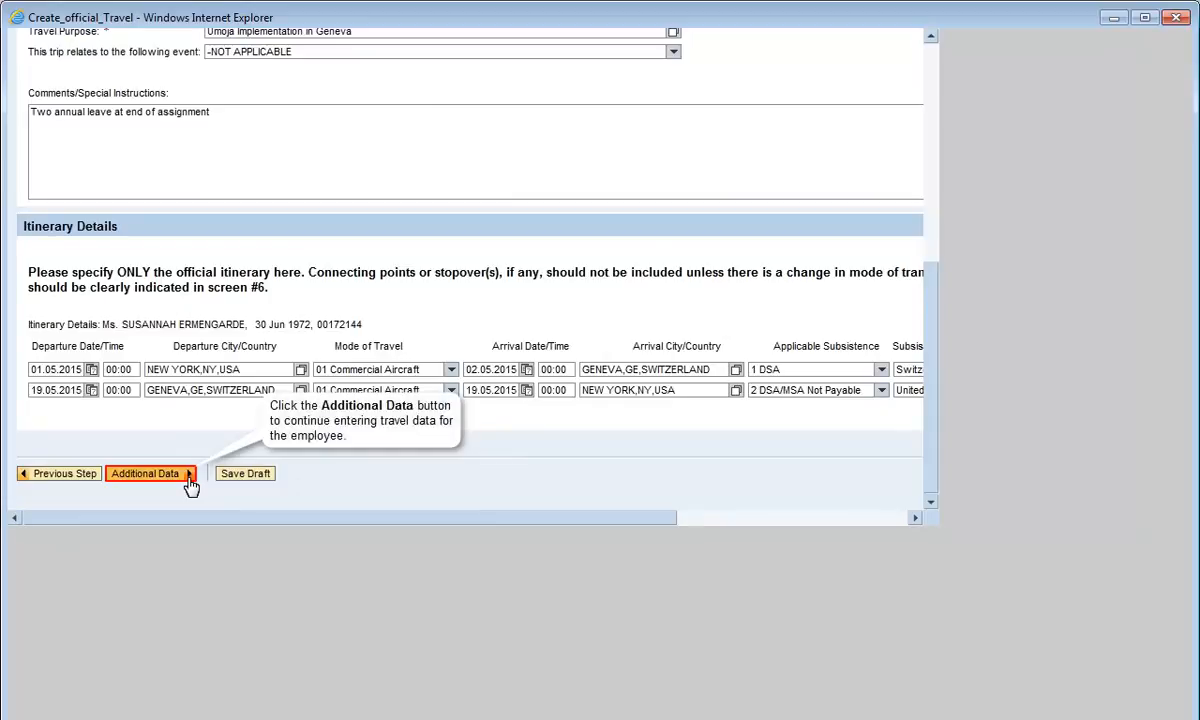
{"action": "left_click", "coordinate": [150, 473]}
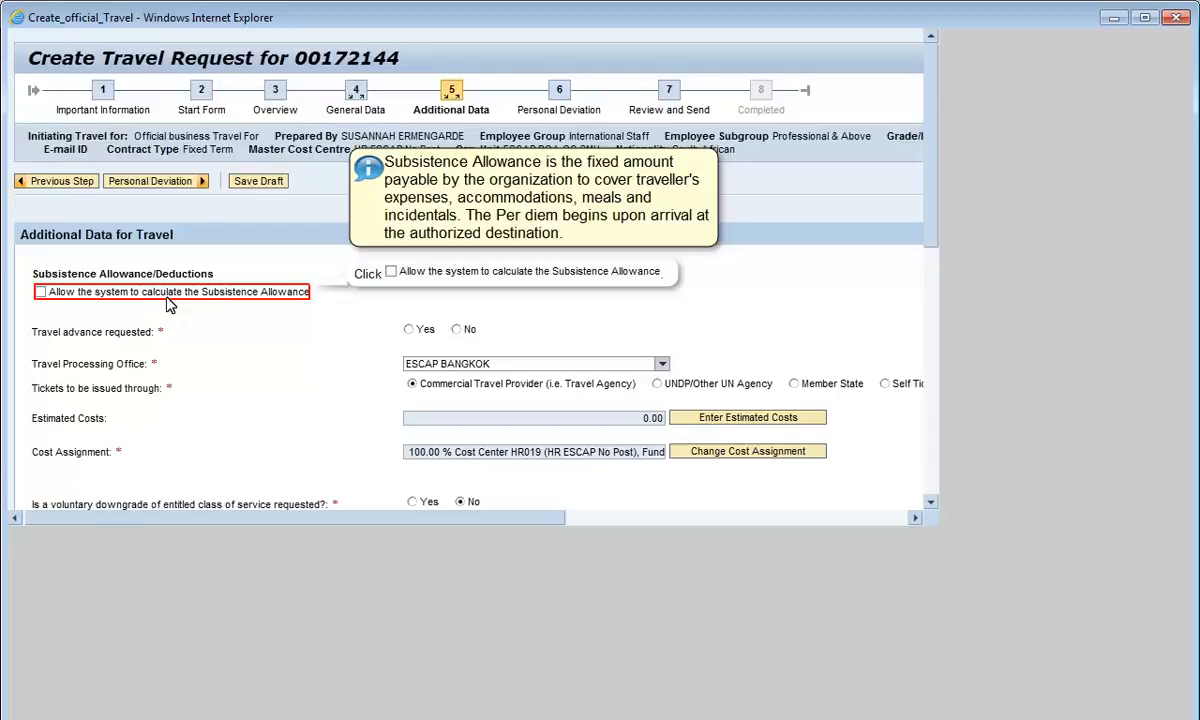
Allow the system to calculate the subsistence allowance and enter accommodation-provided deductions for 02.05.2015 and 09.05.2015
{"action": "left_click", "coordinate": [168, 298]}
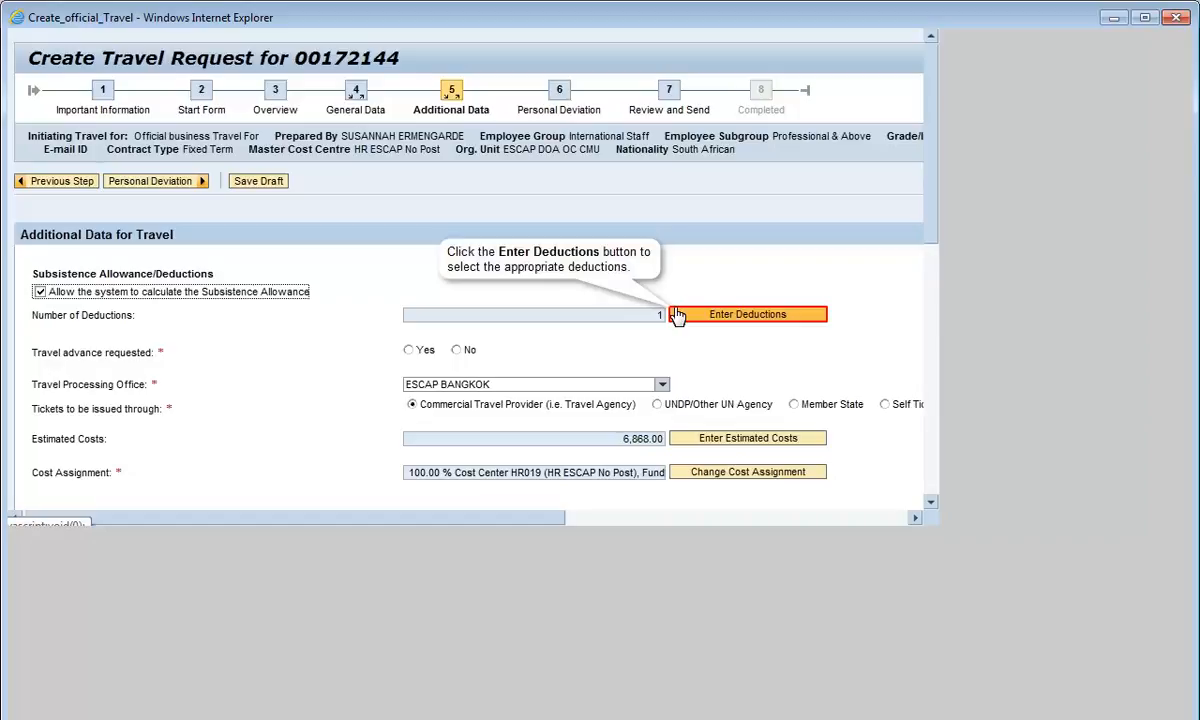
{"action": "left_click", "coordinate": [677, 316]}
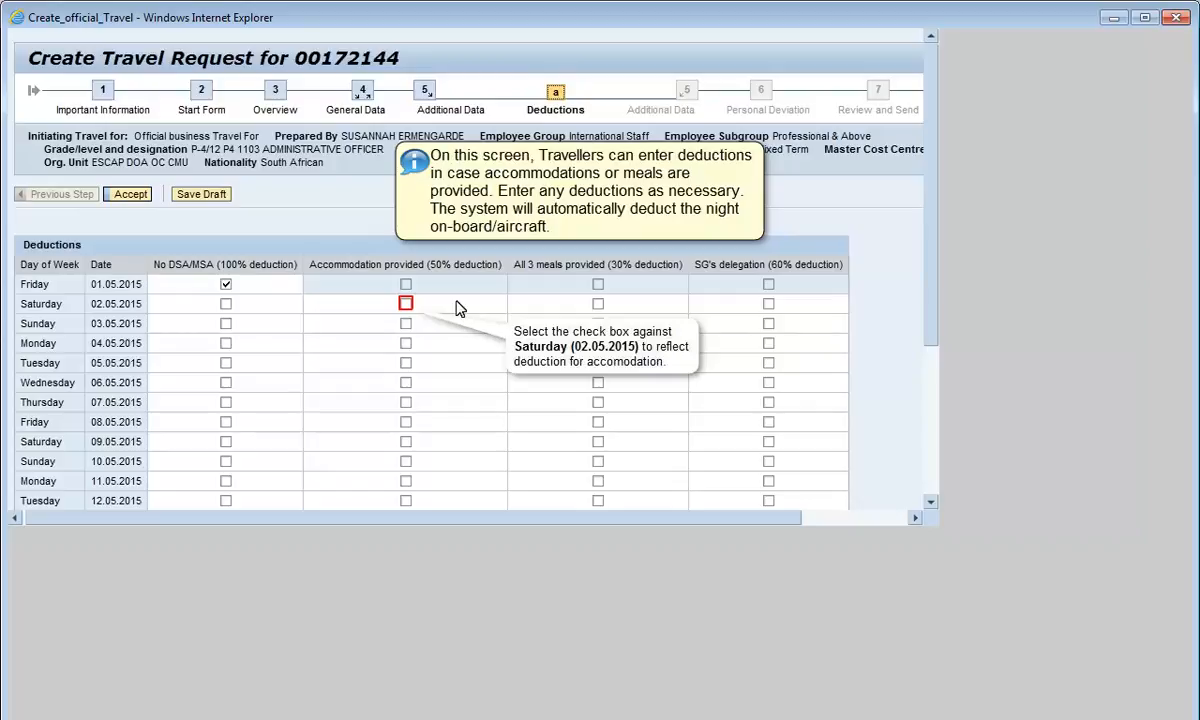
{"action": "left_click", "coordinate": [405, 303]}
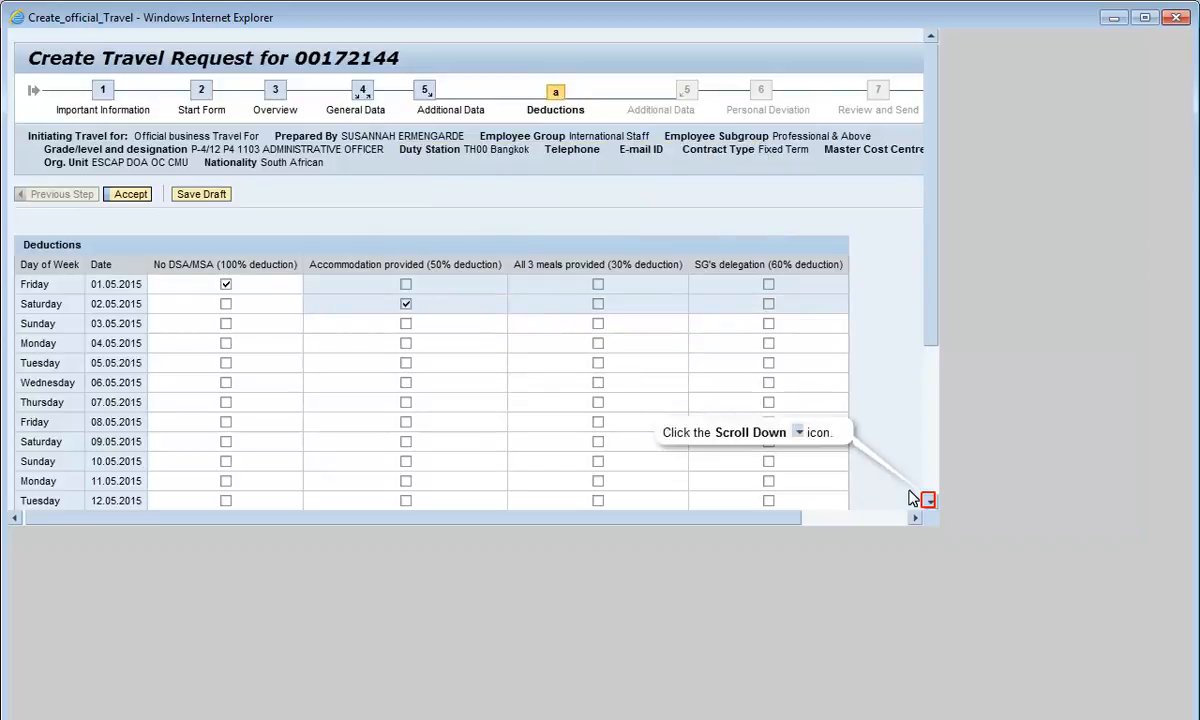
{"action": "left_click", "coordinate": [928, 499]}
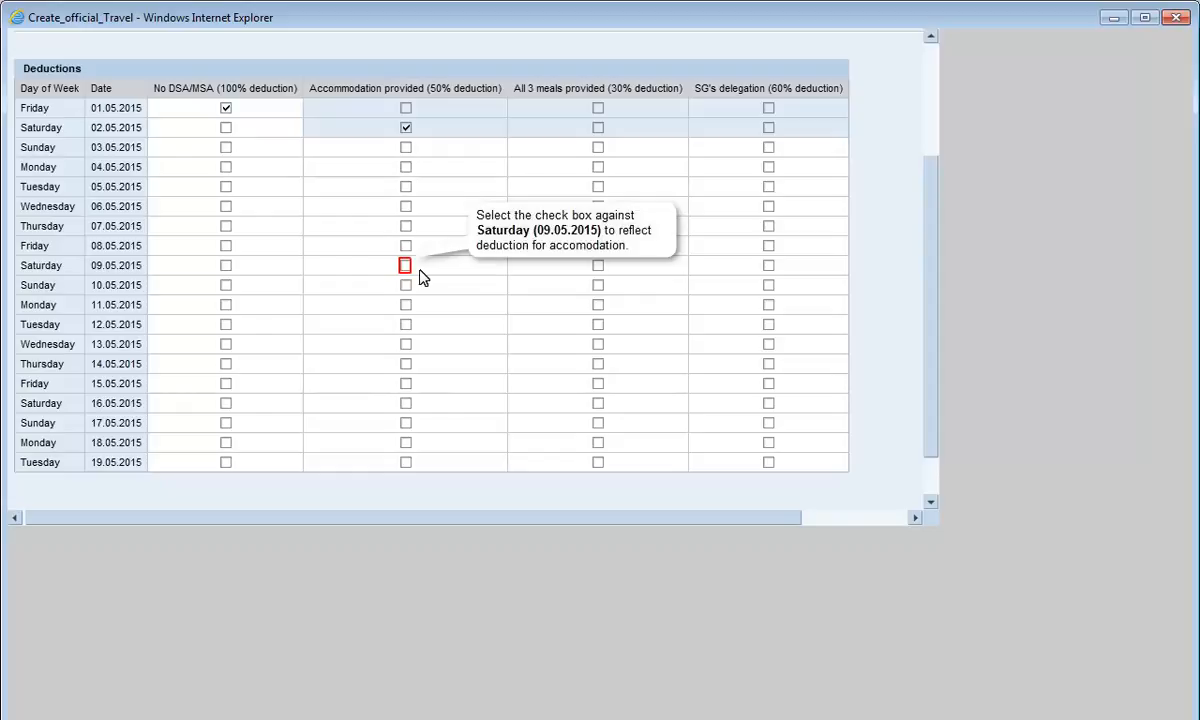
{"action": "left_click", "coordinate": [406, 266]}
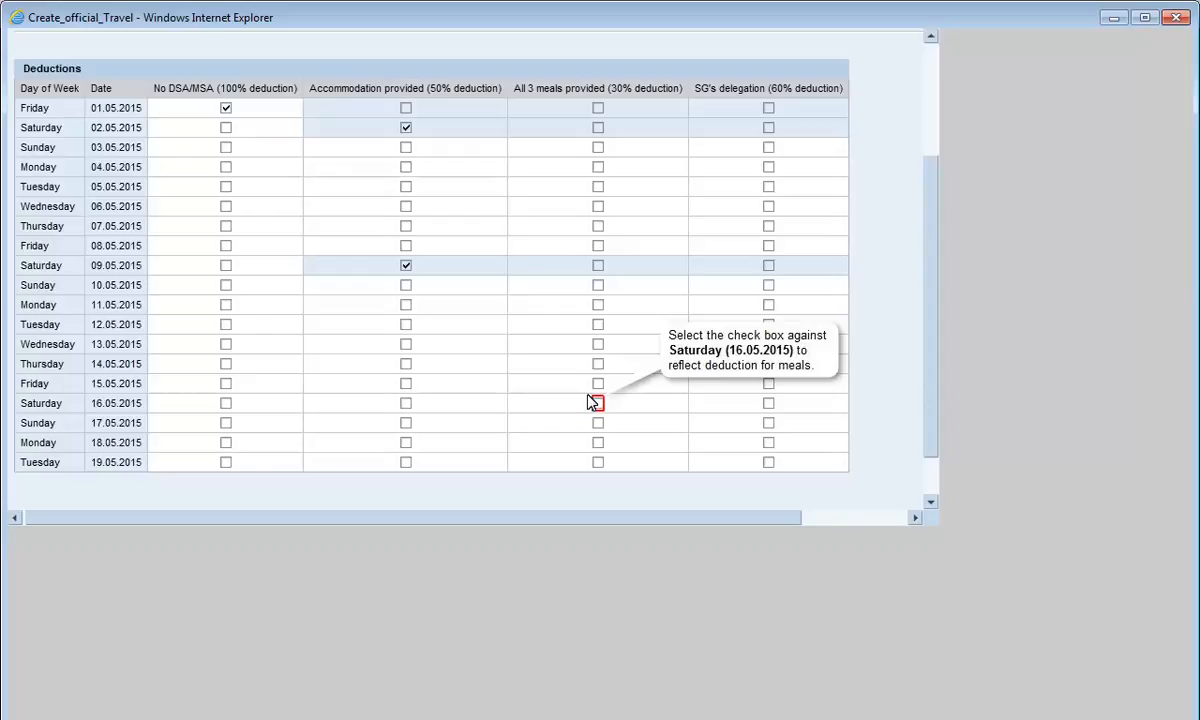
Enter the deduction for all 3 meals provided on 16.05.2015 and accept the deductions
{"action": "left_click", "coordinate": [597, 403]}
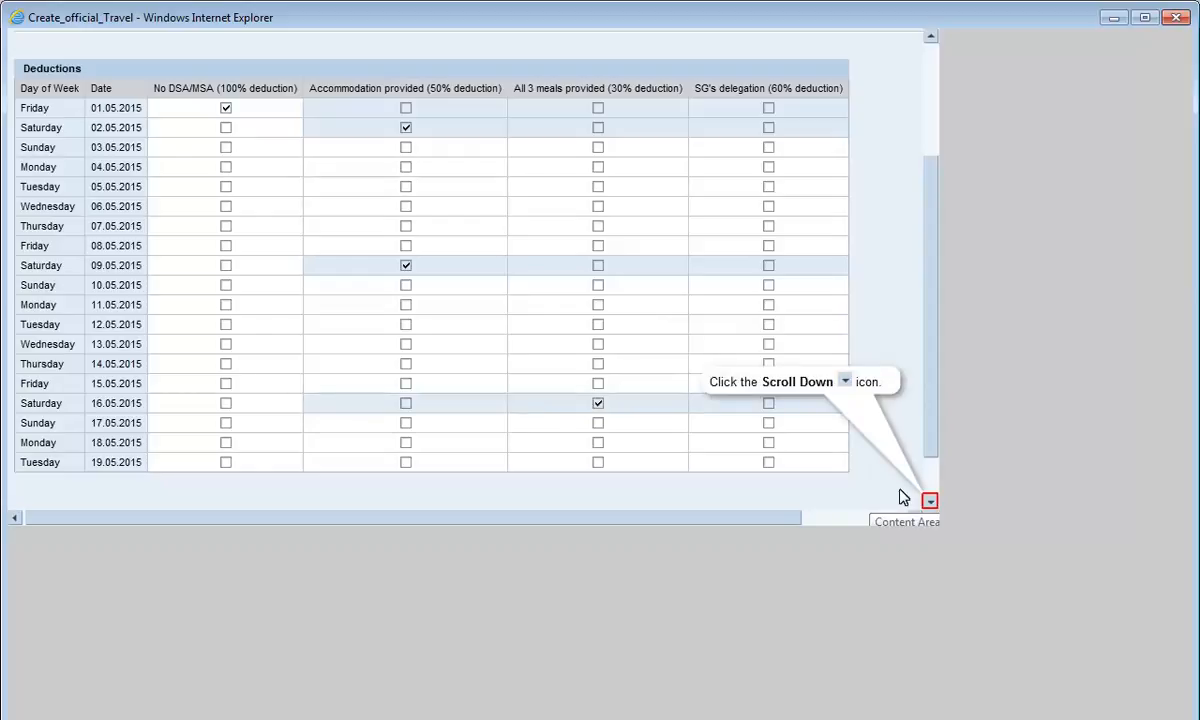
{"action": "left_click", "coordinate": [930, 500]}
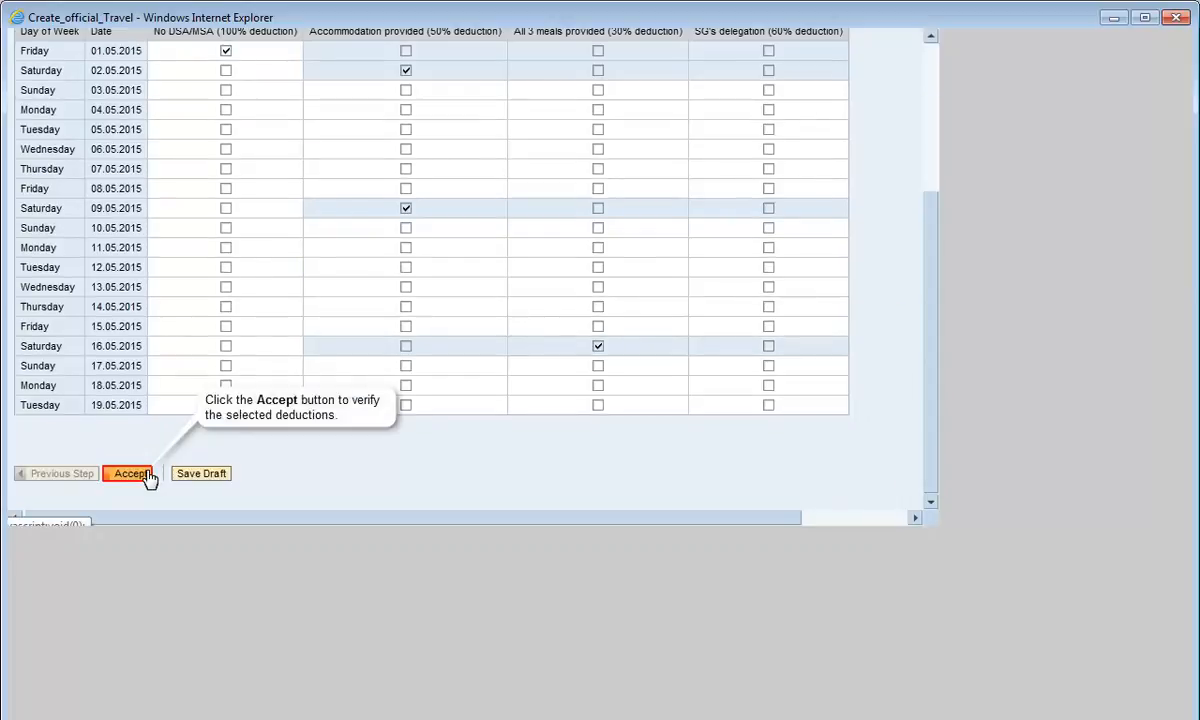
{"action": "left_click", "coordinate": [130, 473]}
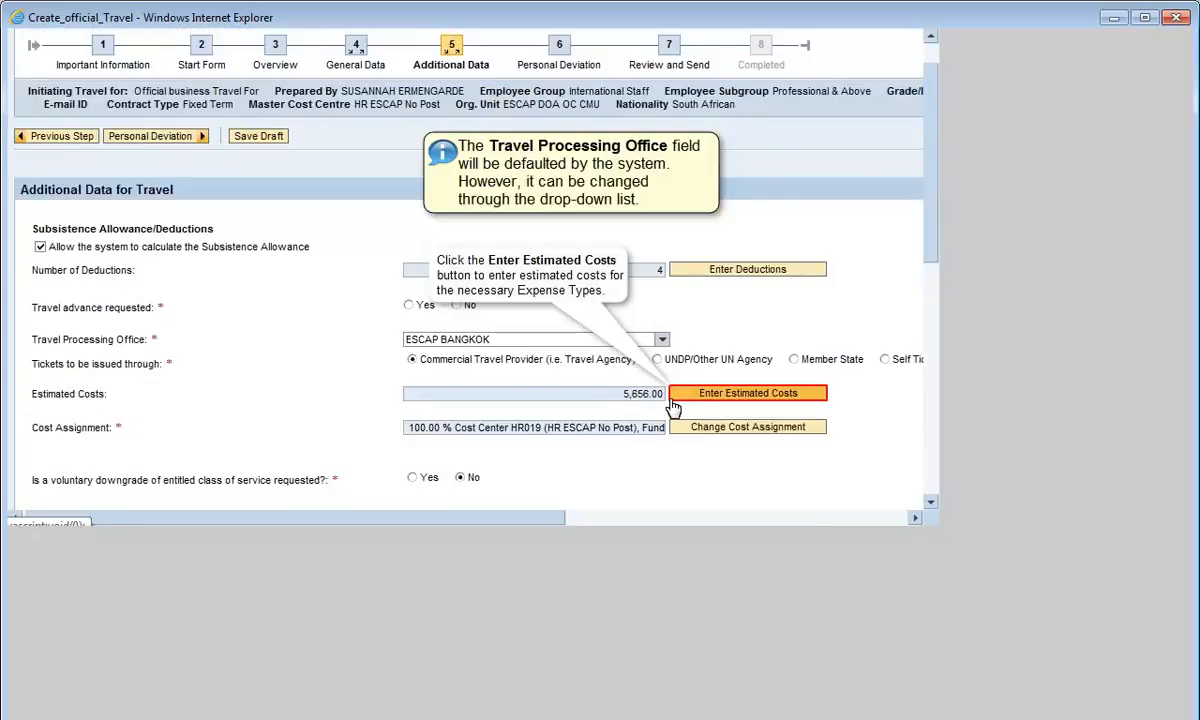
In the estimated costs, set the Airfare Ticket Cost to 1,700.00 in USD-United States Dollar
{"action": "left_click", "coordinate": [672, 398]}
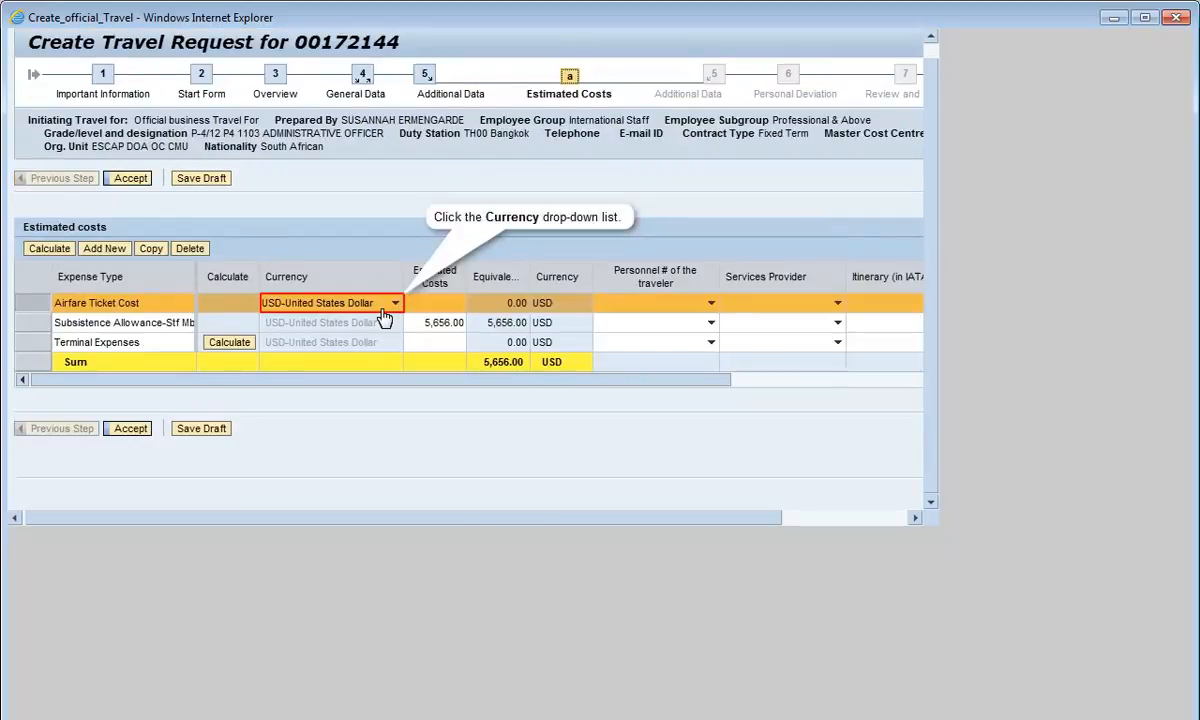
{"action": "left_click", "coordinate": [382, 309]}
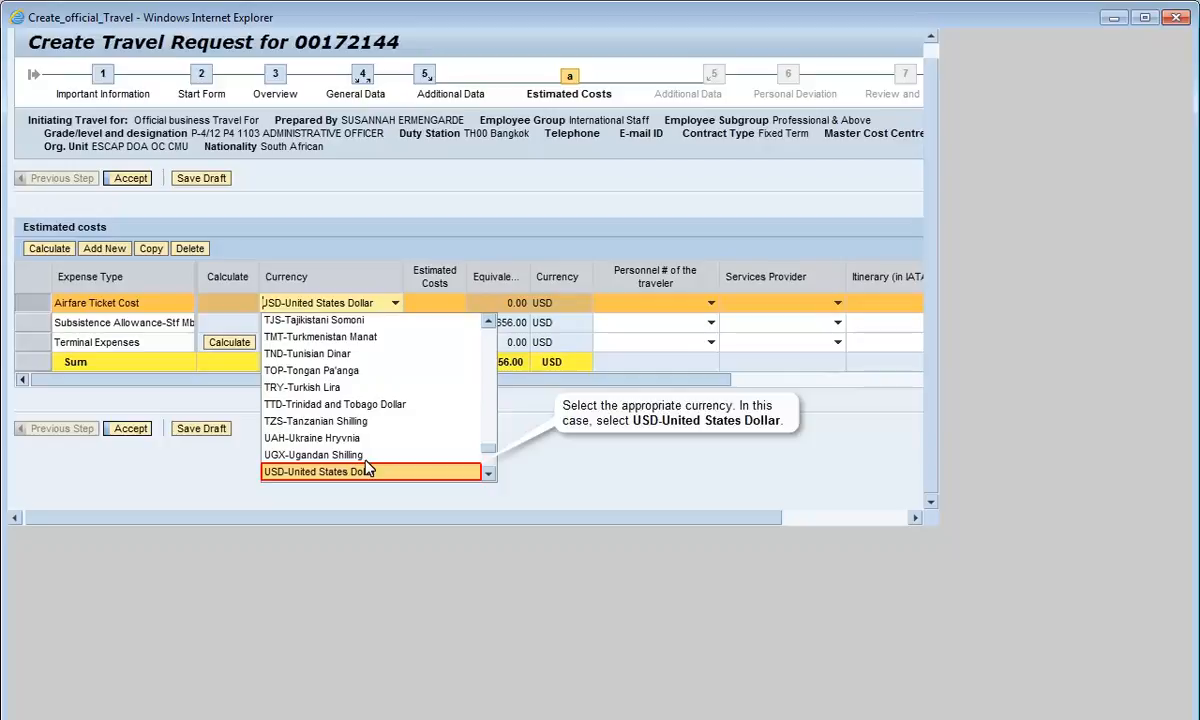
{"action": "left_click", "coordinate": [367, 469]}
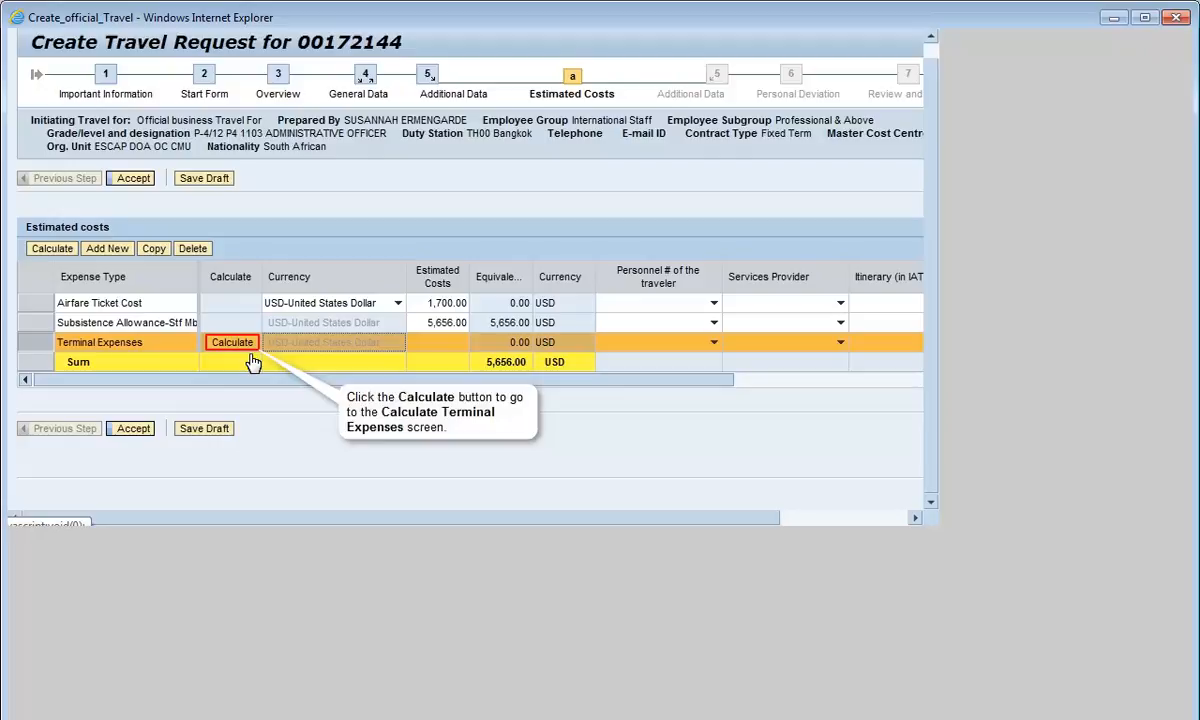
Calculate terminal expenses with 2 trips without free transportation for New York and 2 for Other Locations, and accept them
{"action": "left_click", "coordinate": [232, 342]}
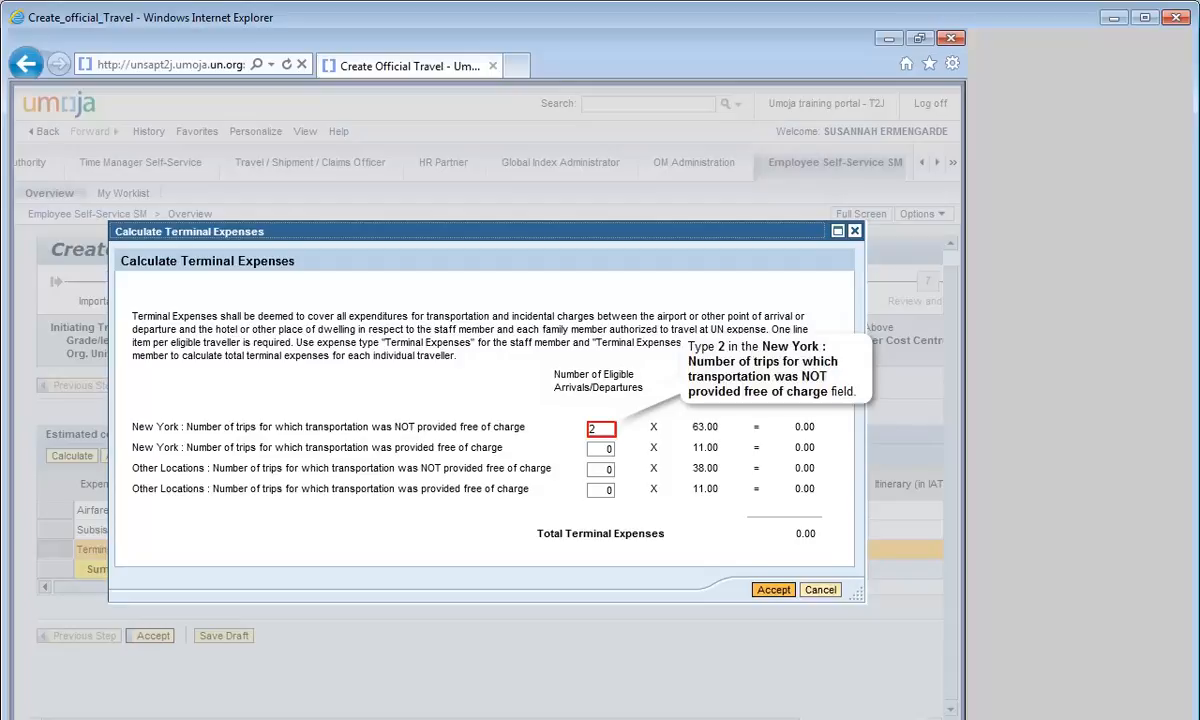
{"action": "left_click", "coordinate": [601, 470]}
{"action": "type", "text": "2"}
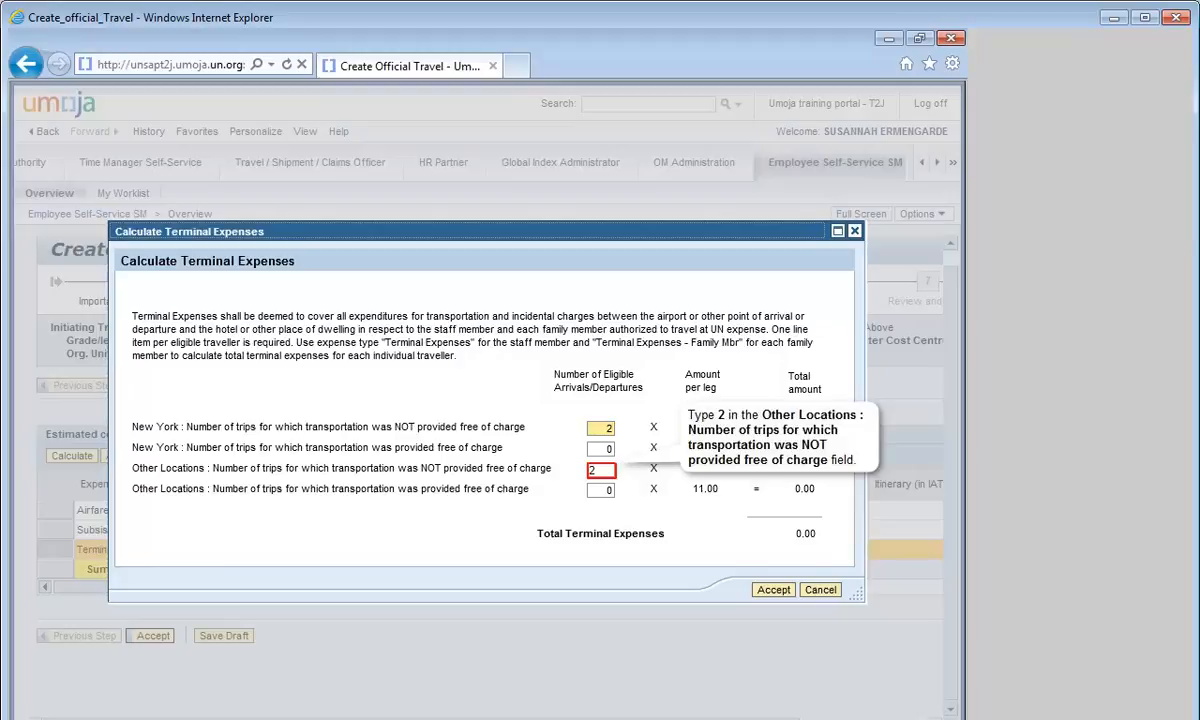
{"action": "key", "text": "Return"}
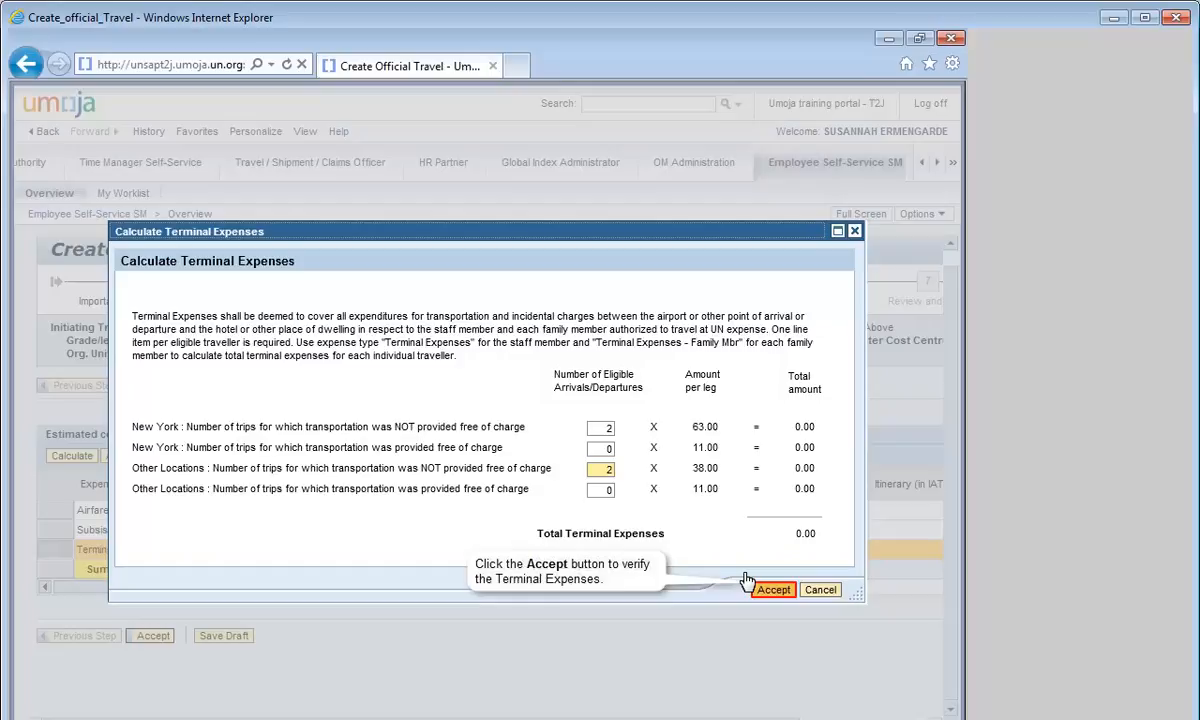
{"action": "left_click", "coordinate": [772, 589]}
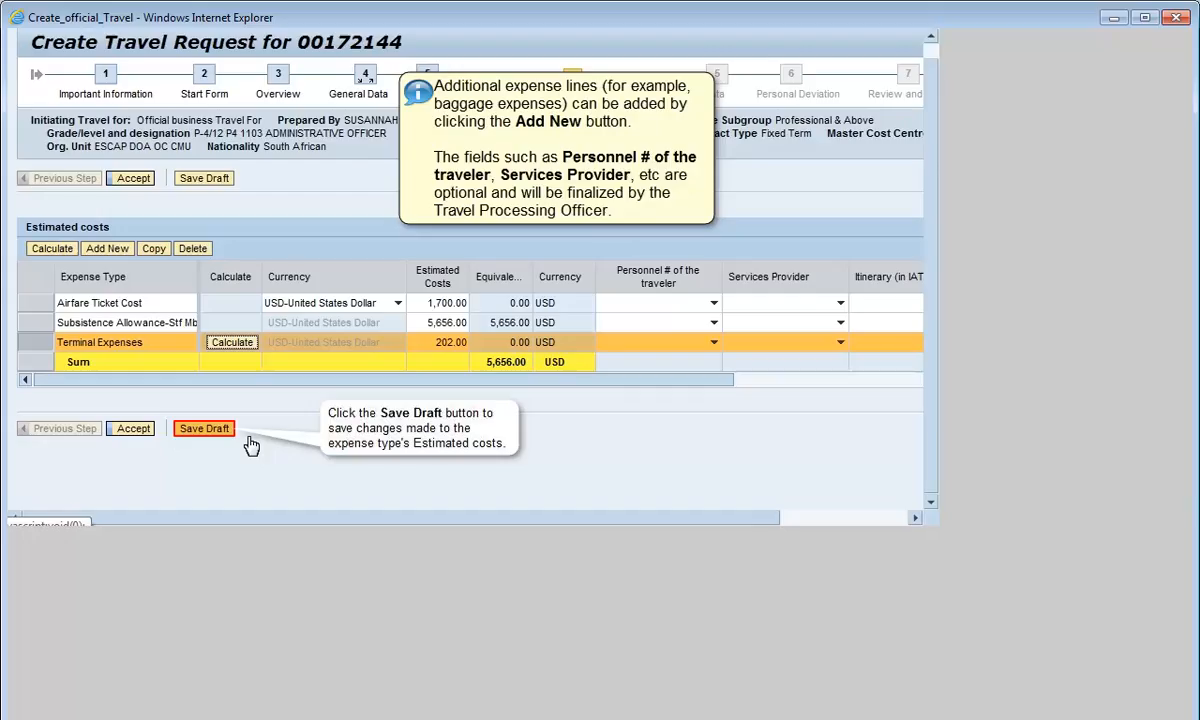
Save and accept the estimated costs, and set Travel advance requested to Yes
{"action": "left_click", "coordinate": [225, 432]}
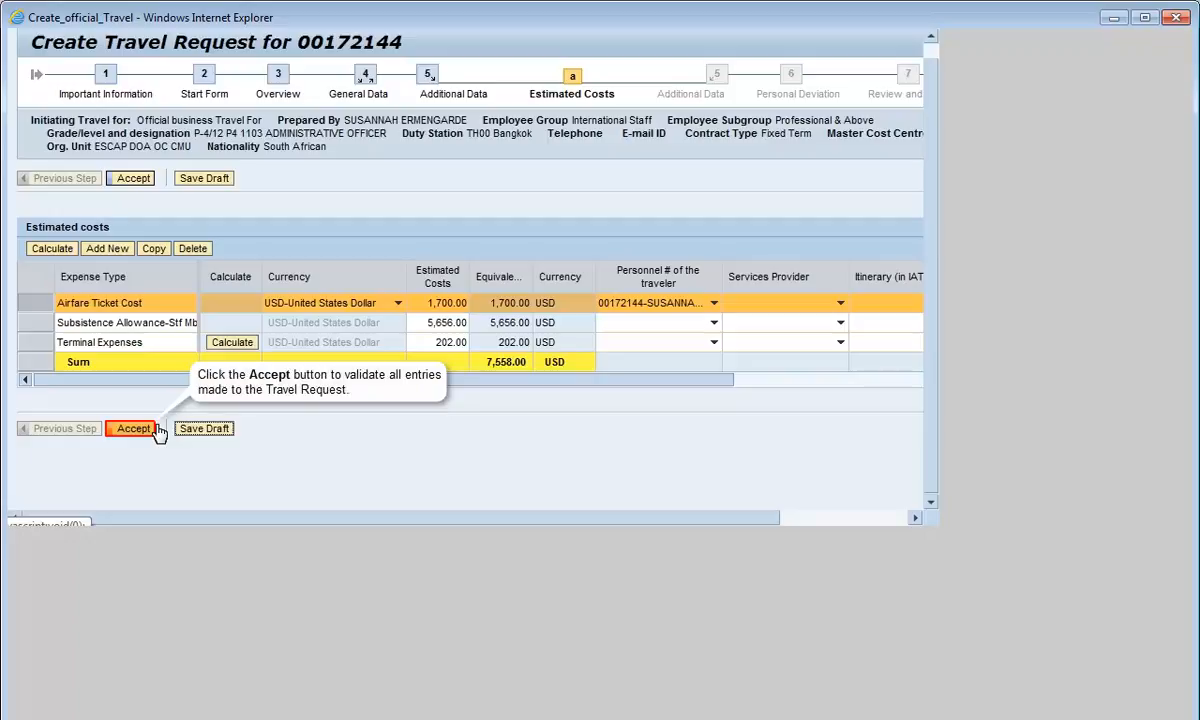
{"action": "left_click", "coordinate": [157, 428]}
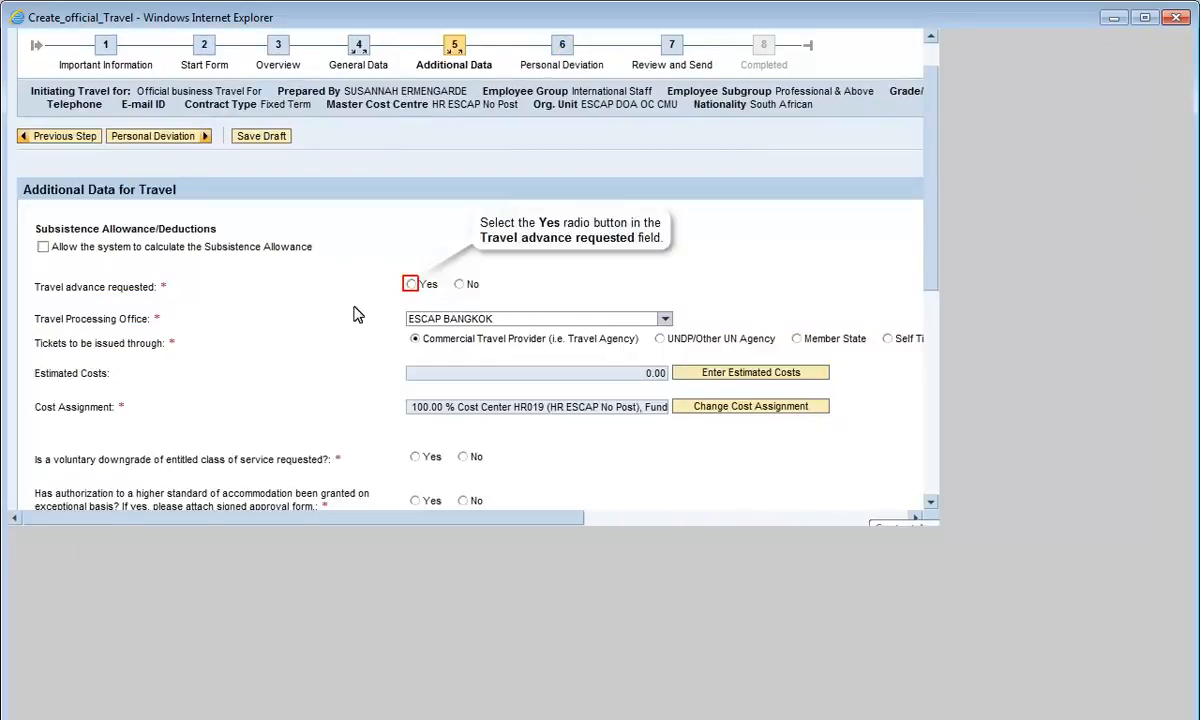
{"action": "left_click", "coordinate": [410, 284]}
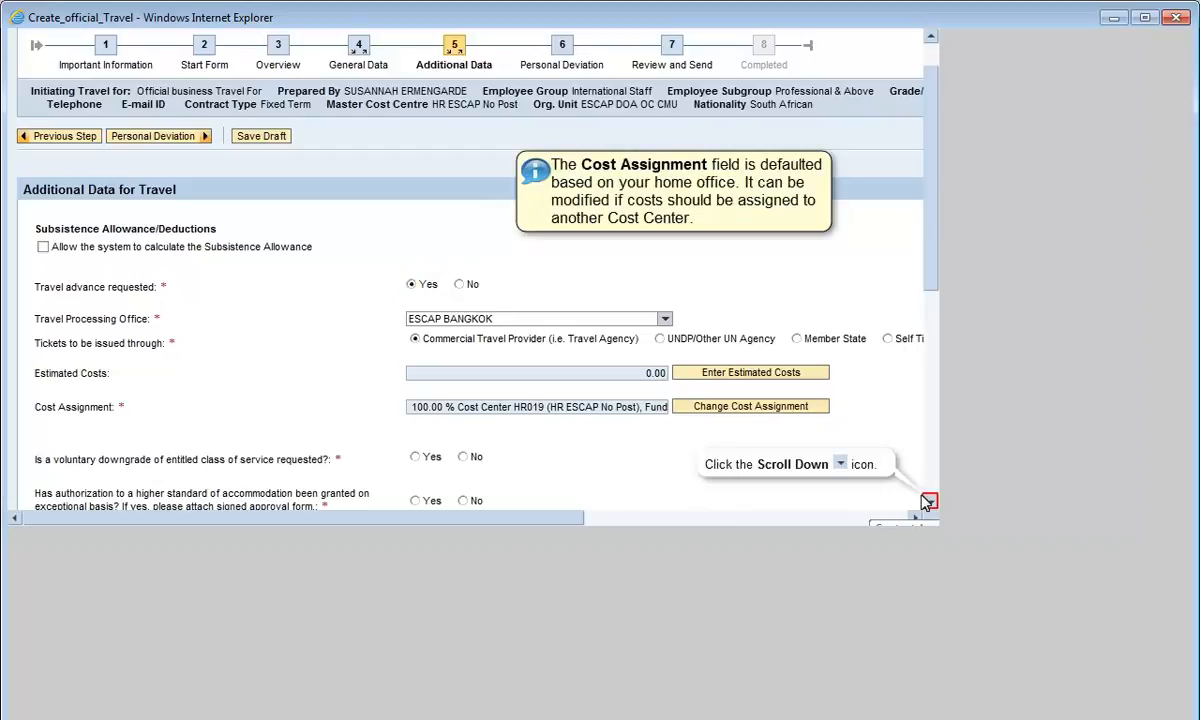
Answer No to voluntary downgrade of class, authorization of a higher standard of accommodation, and other UN-paid travel in conjunction with this trip
{"action": "left_click", "coordinate": [928, 501]}
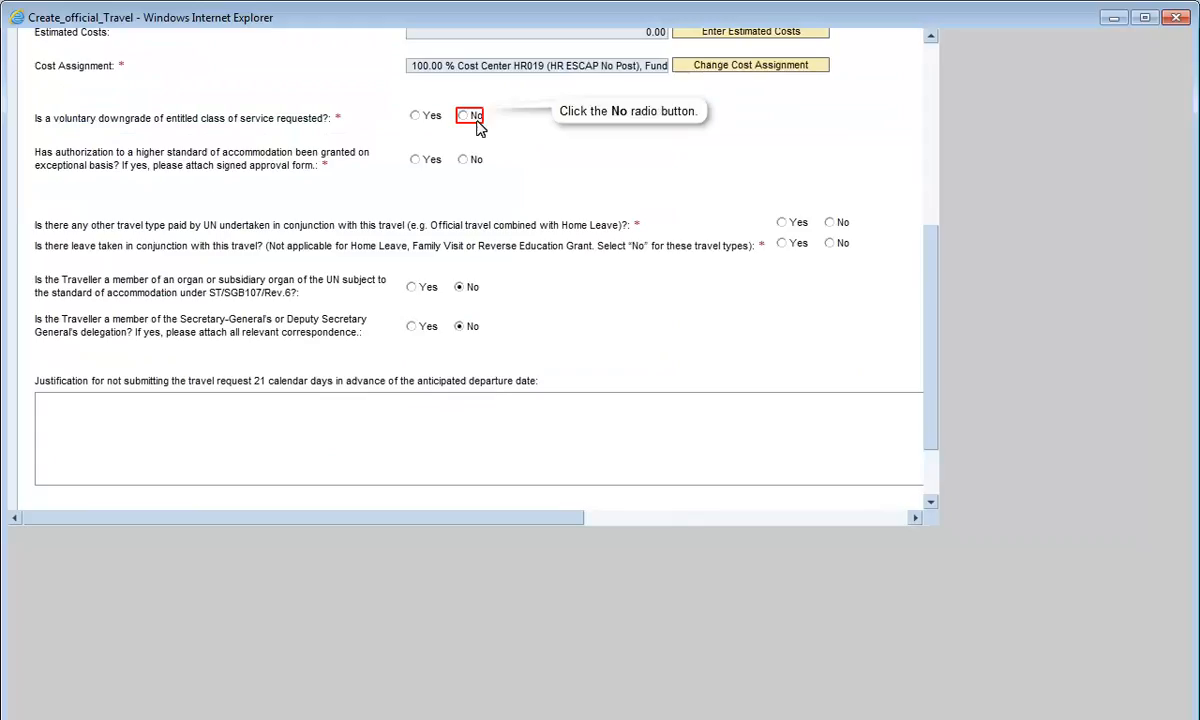
{"action": "left_click", "coordinate": [476, 120]}
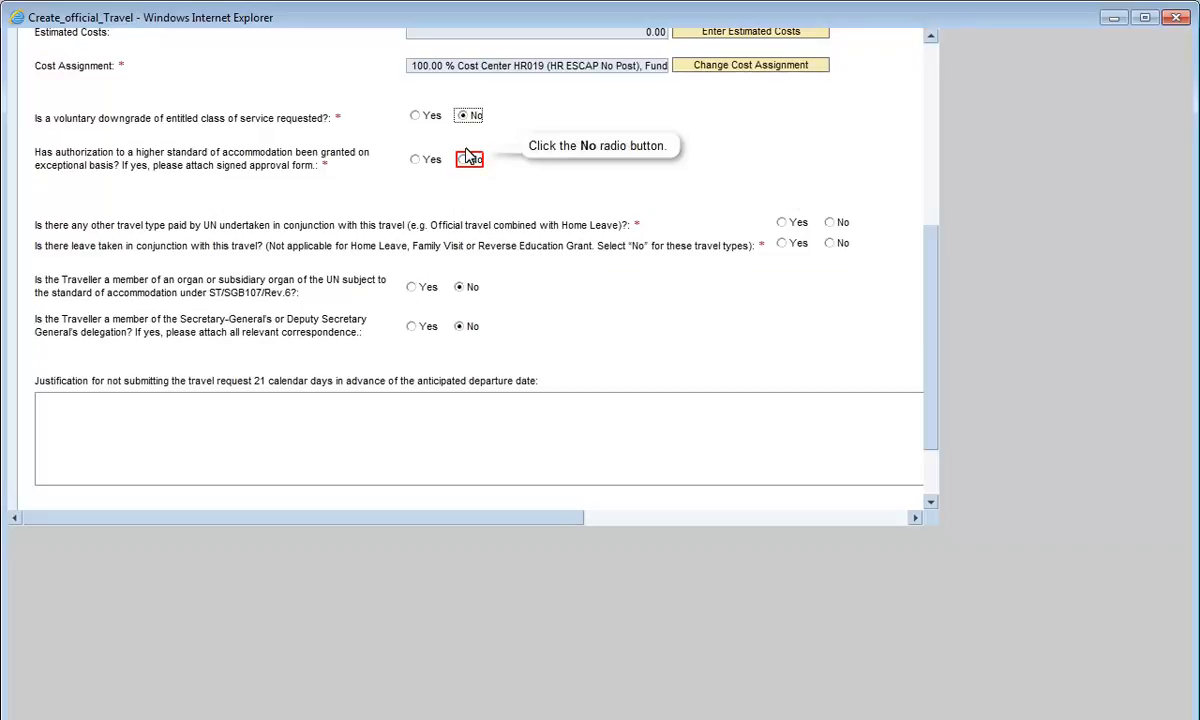
{"action": "left_click", "coordinate": [470, 158]}
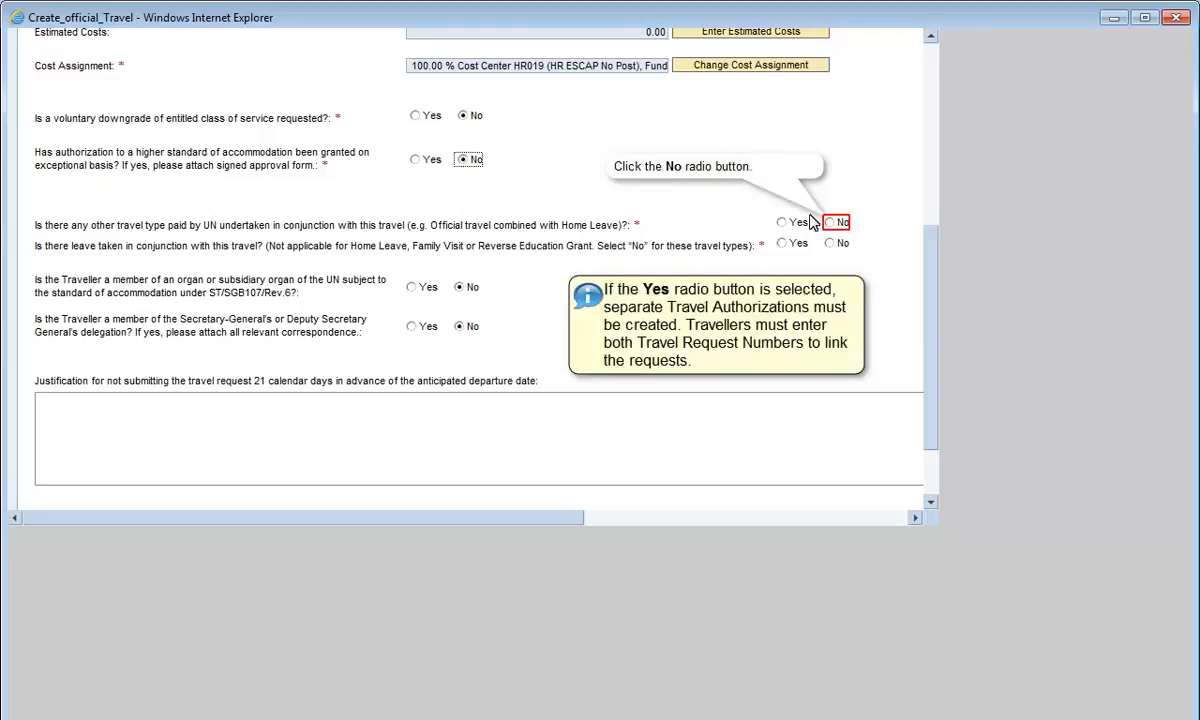
{"action": "left_click", "coordinate": [830, 222]}
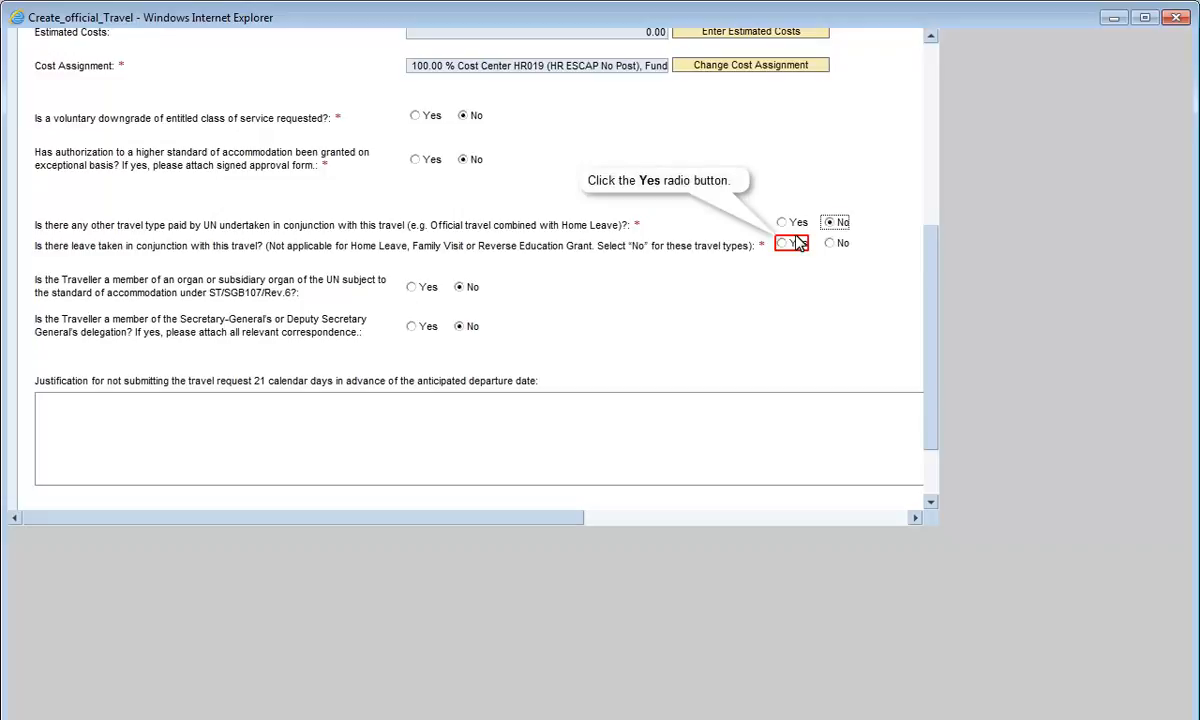
Declare leave as "Annual Leave 18-19 May", justify the late request with "A meeting was set up at the last minute", and save the draft
{"action": "left_click", "coordinate": [785, 243]}
{"action": "type", "text": "annual Leave 18-19 Ma"}
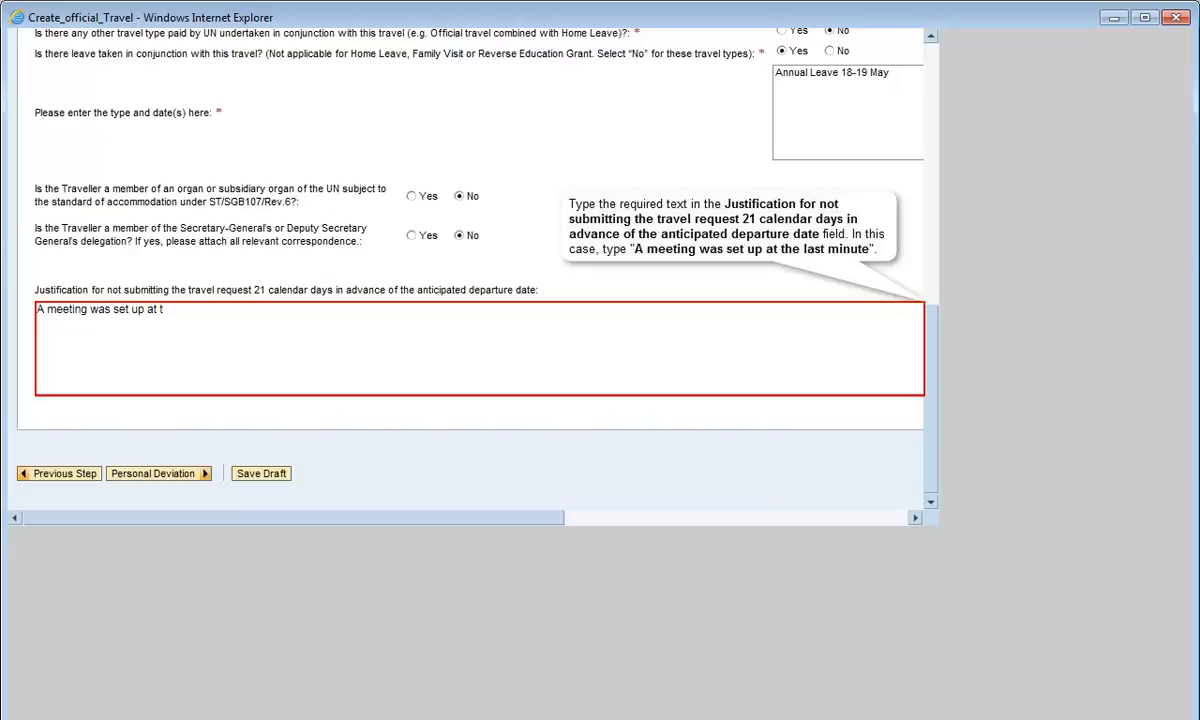
{"action": "type", "text": "he last minute"}
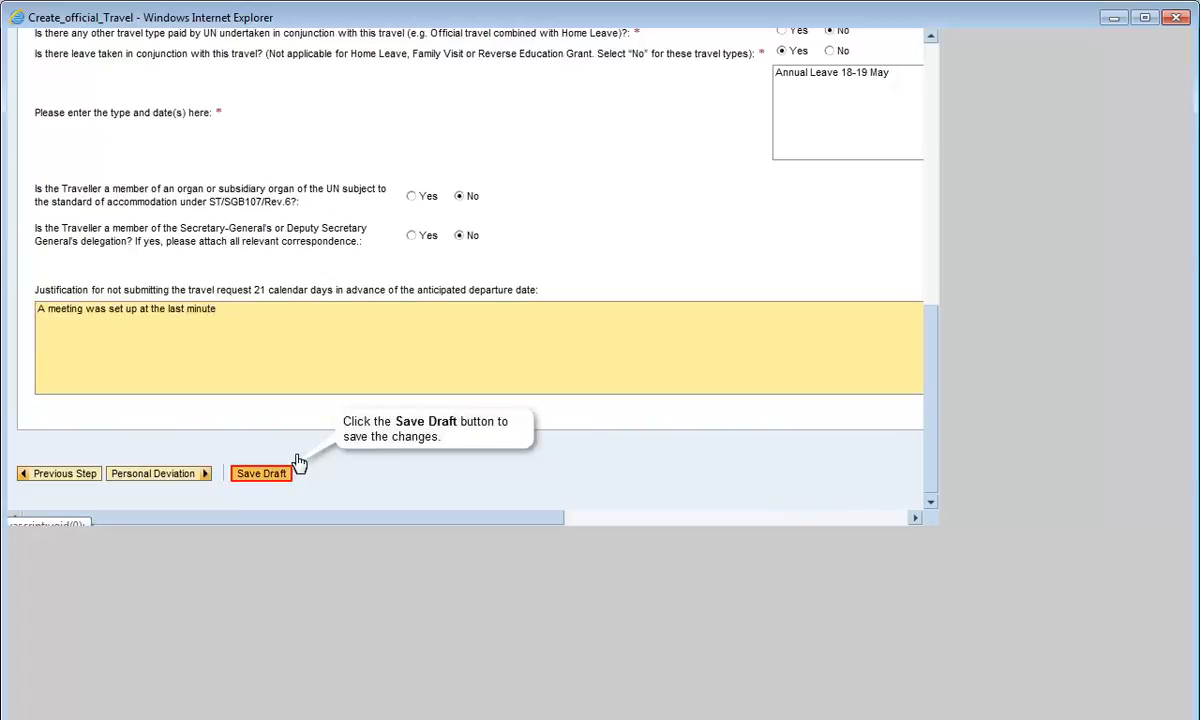
{"action": "left_click", "coordinate": [268, 472]}
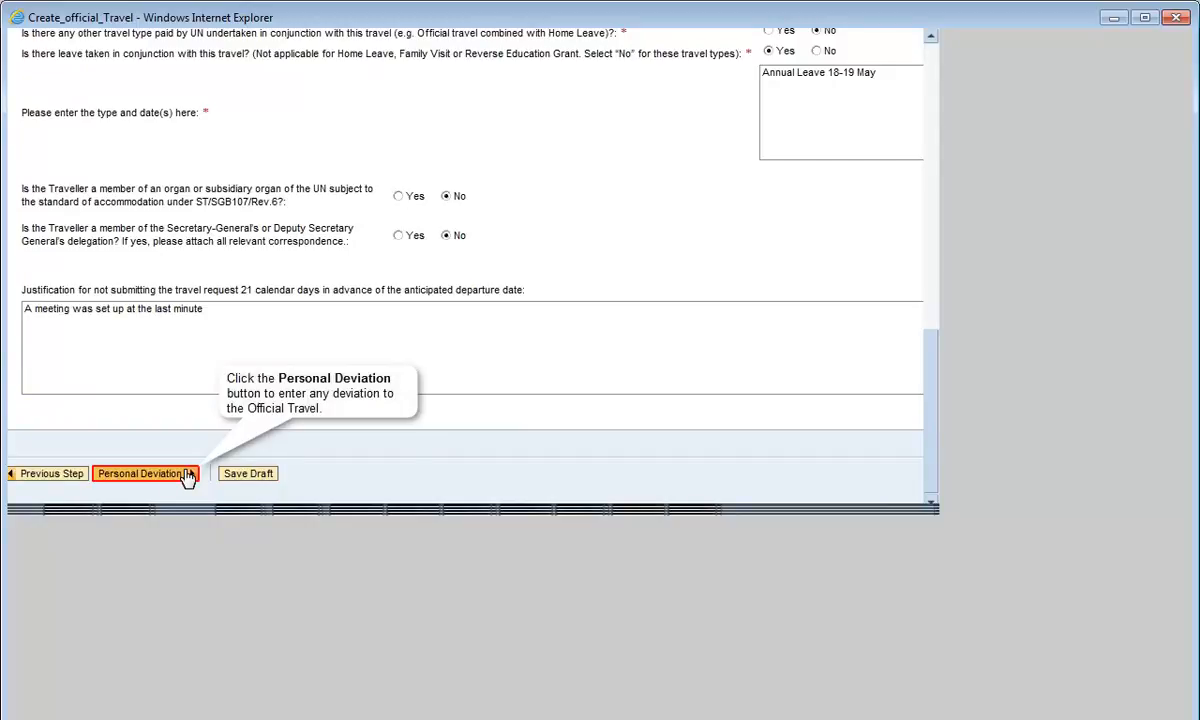
In the Personal Deviation step, answer Yes to a deviation and enter "Return Geneva New York 18 May" as the requested itinerary
{"action": "left_click", "coordinate": [186, 475]}
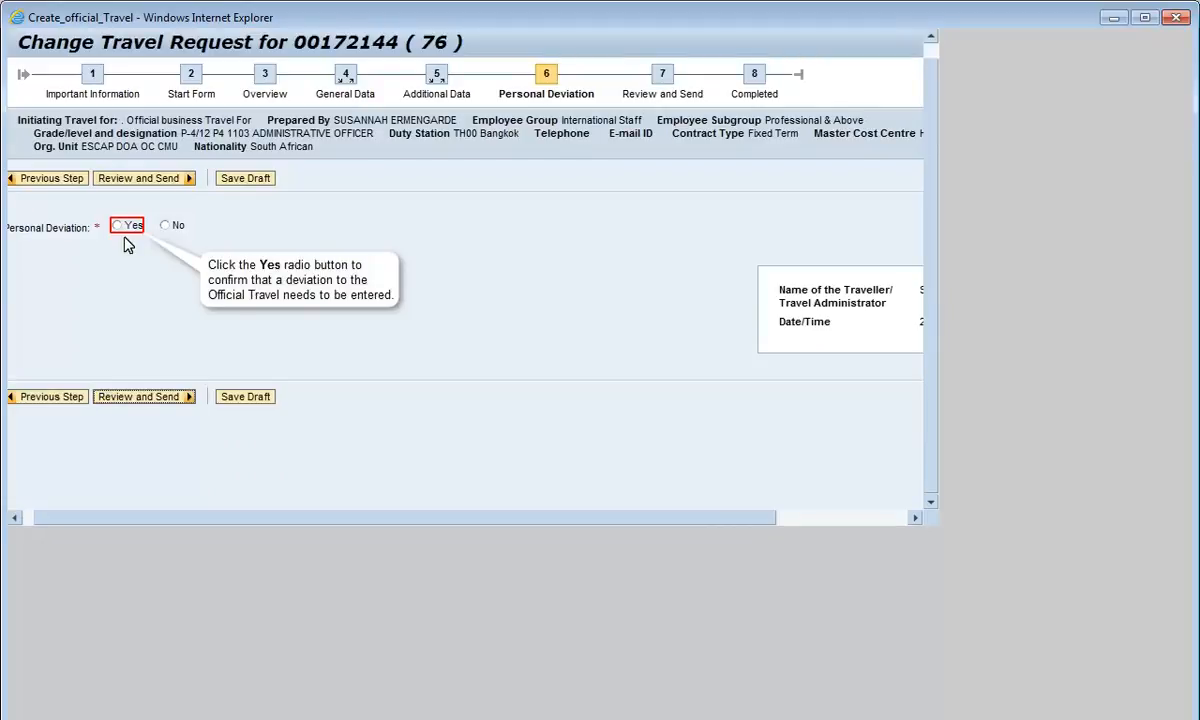
{"action": "left_click", "coordinate": [127, 225]}
{"action": "type", "text": "Return Geneva New York 18"}
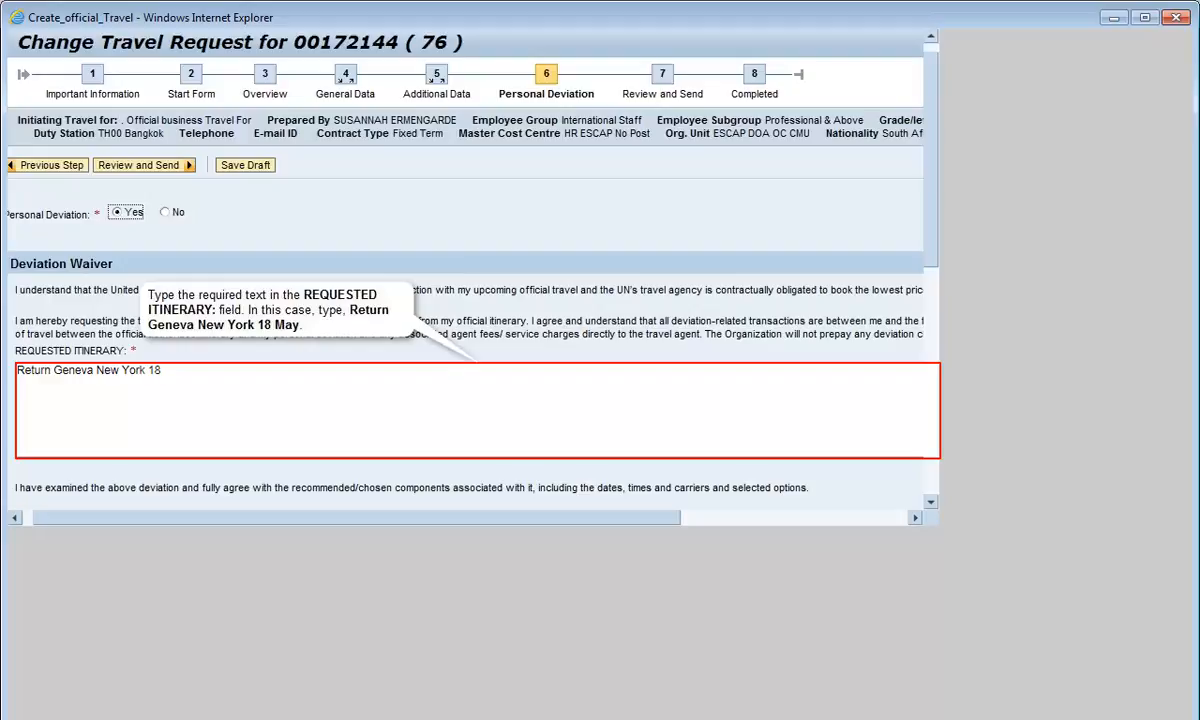
{"action": "type", "text": "May"}
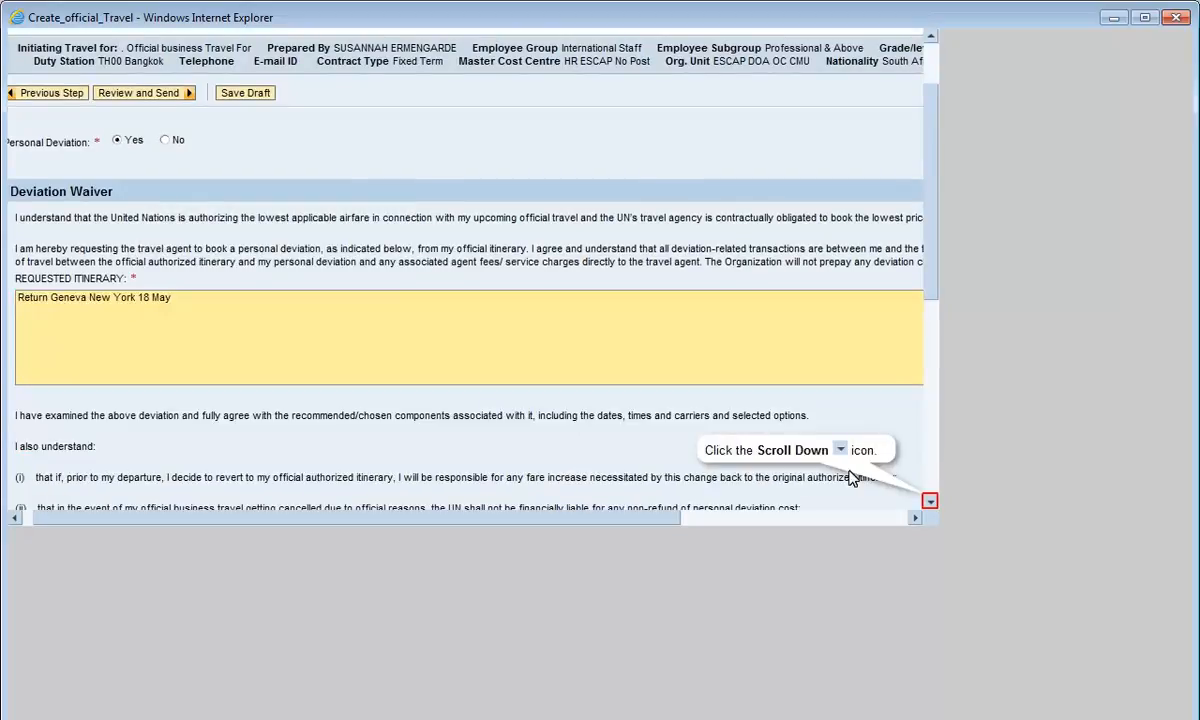
Agree to the terms and conditions of the Deviation Waiver and save the draft
{"action": "left_click", "coordinate": [930, 501]}
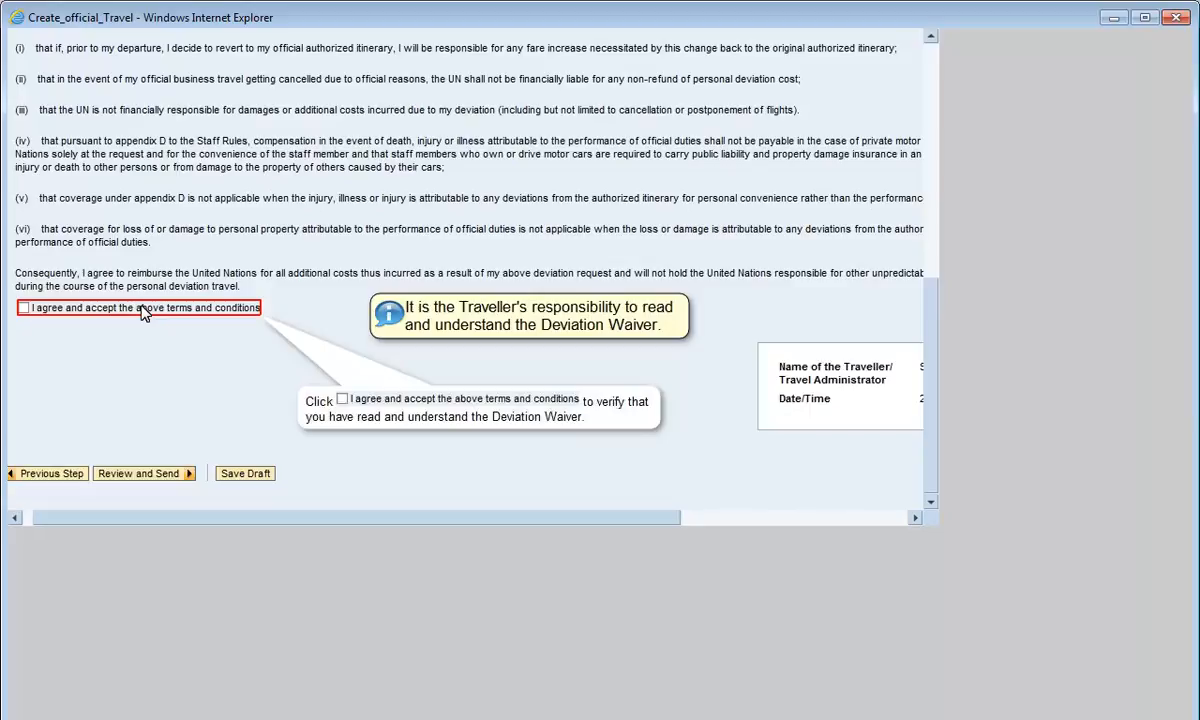
{"action": "left_click", "coordinate": [142, 311]}
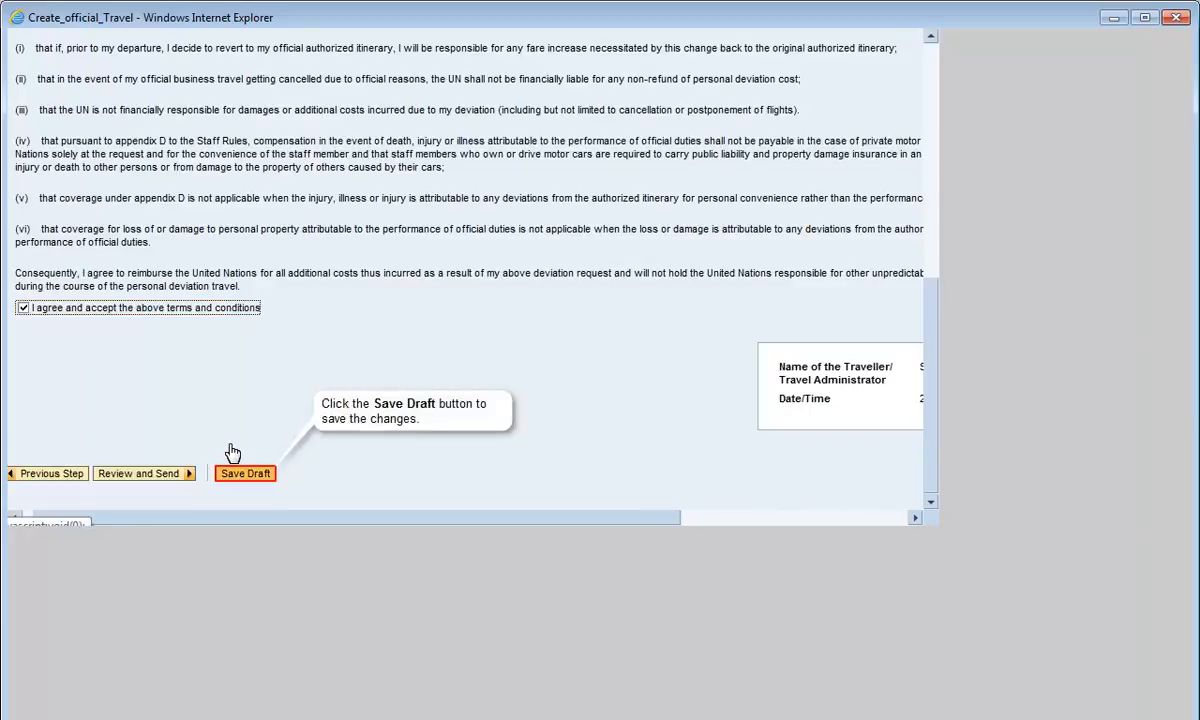
{"action": "left_click", "coordinate": [242, 473]}
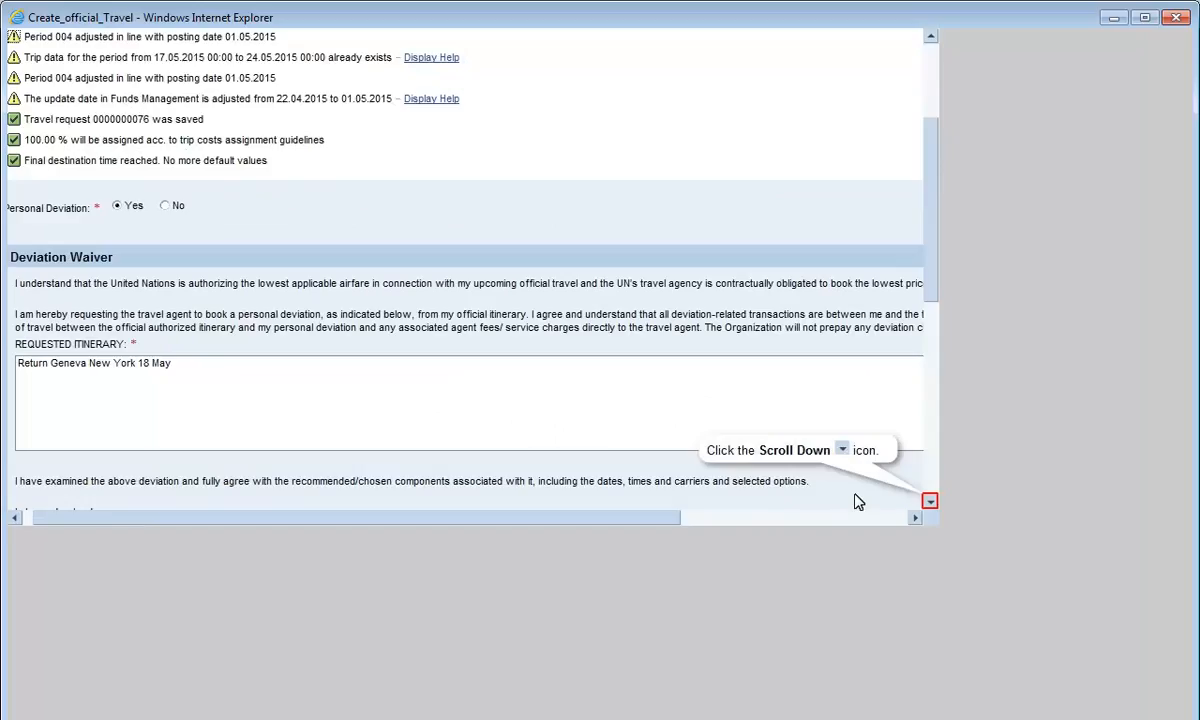
Proceed to Review and Send, choose Save and Send for Approval as the final action, and submit the travel request
{"action": "left_click", "coordinate": [930, 501]}
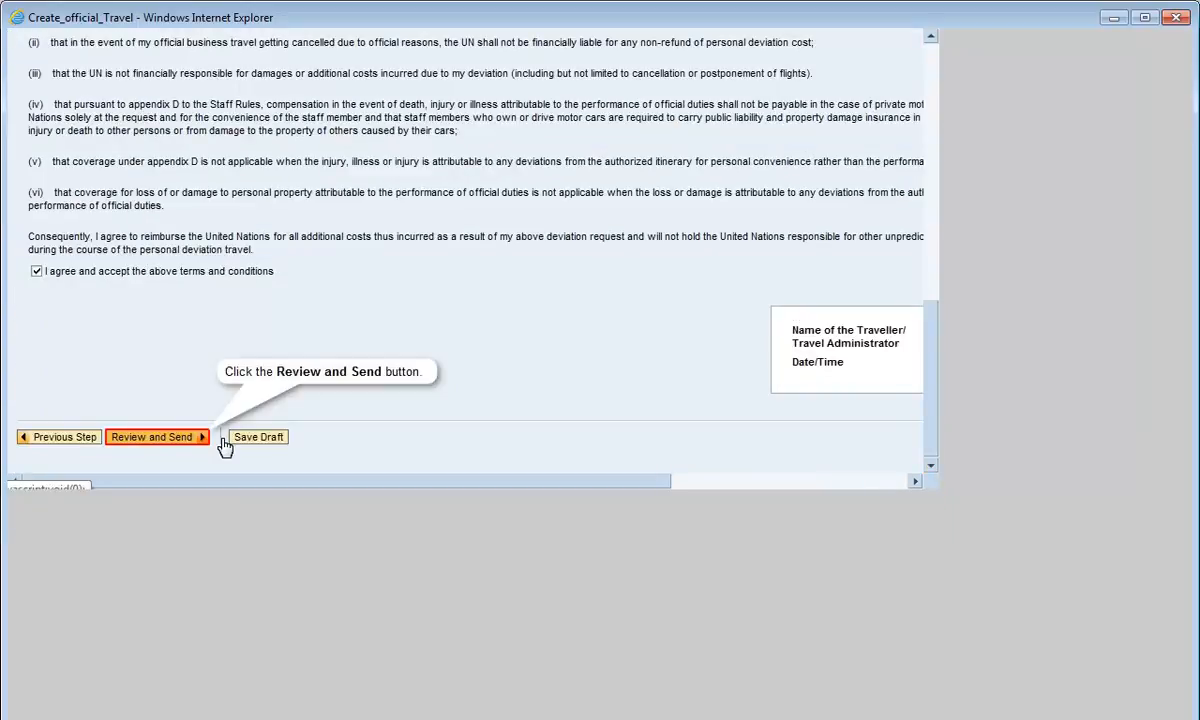
{"action": "left_click", "coordinate": [224, 443]}
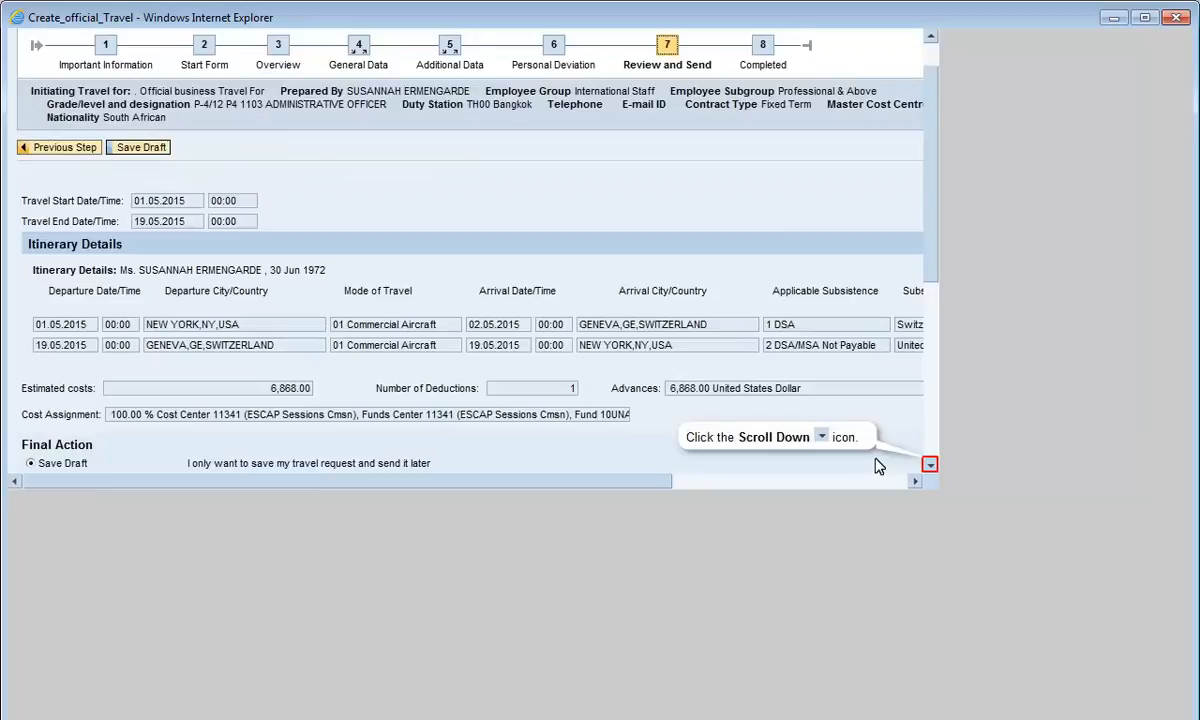
{"action": "left_click", "coordinate": [930, 465]}
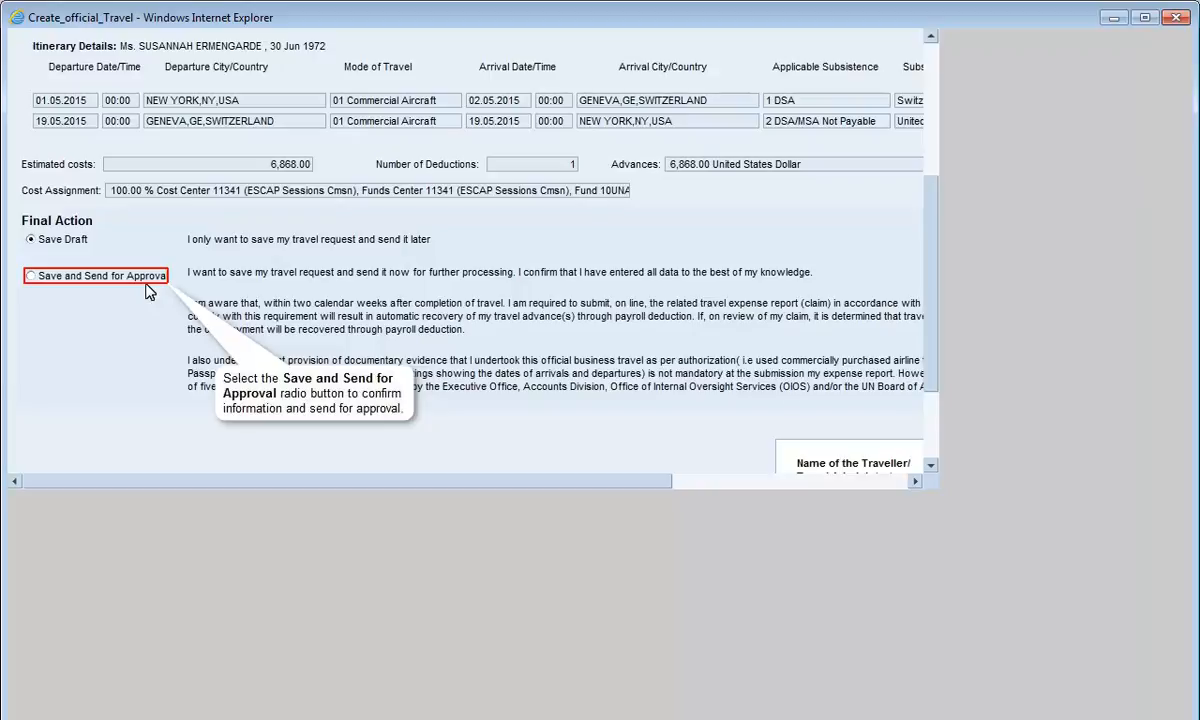
{"action": "left_click", "coordinate": [33, 276]}
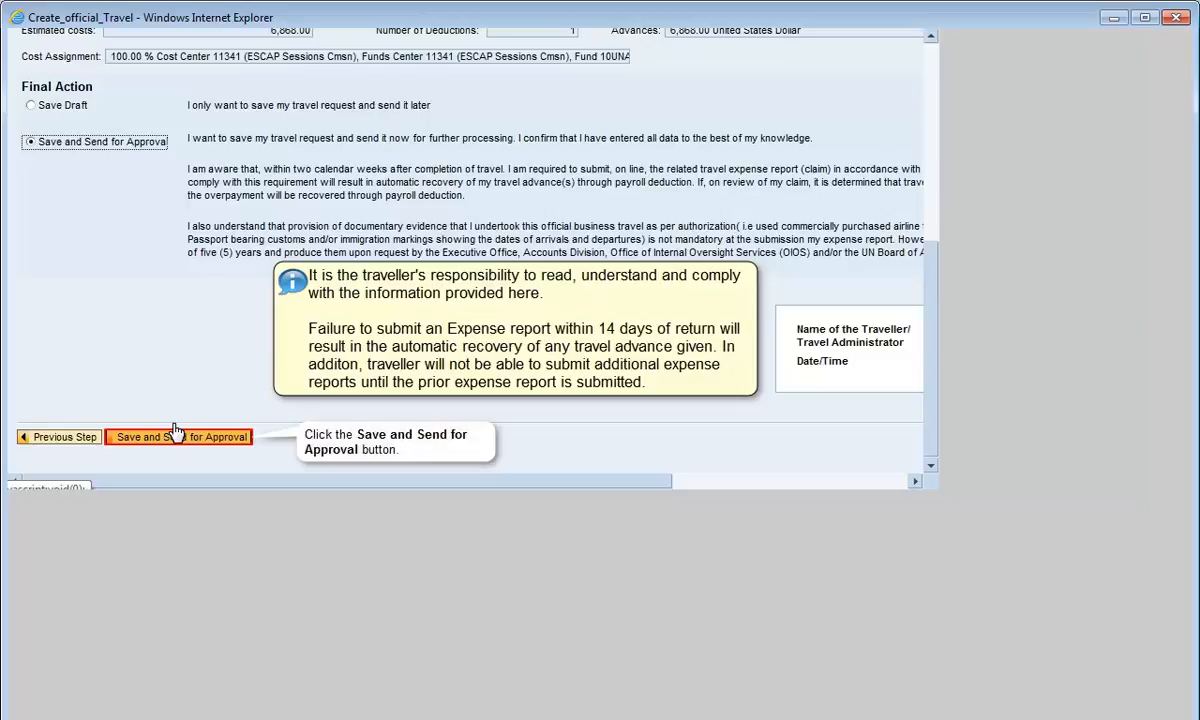
{"action": "left_click", "coordinate": [176, 431]}
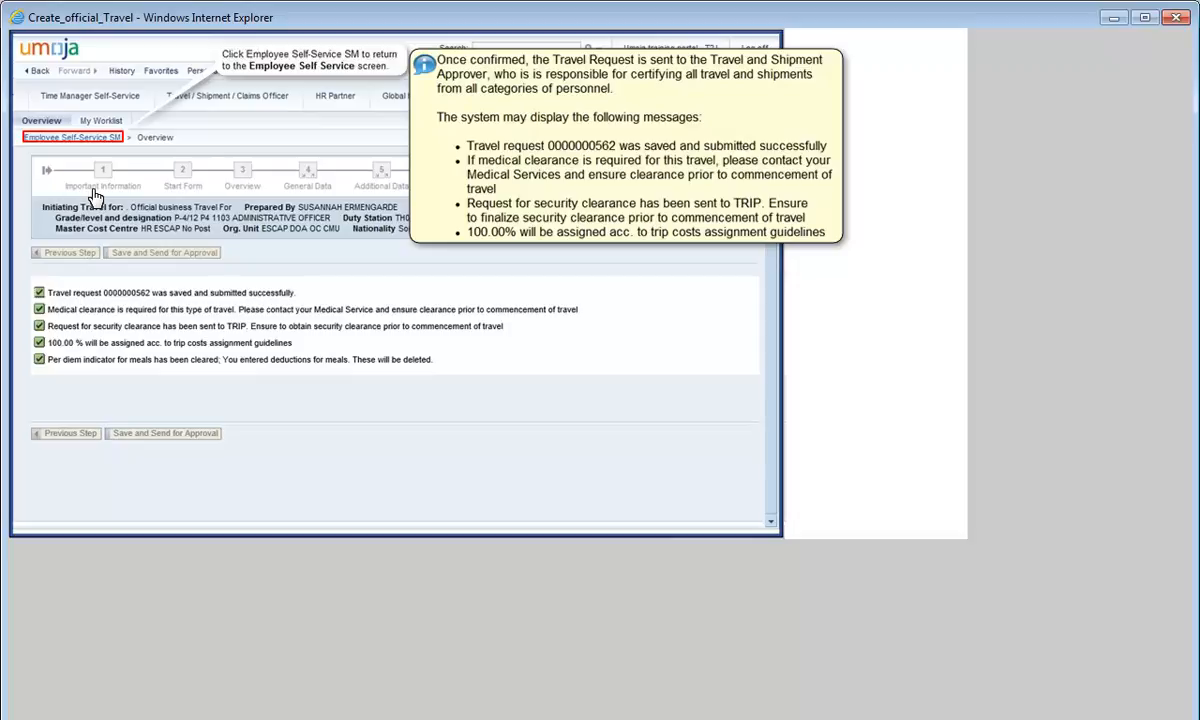